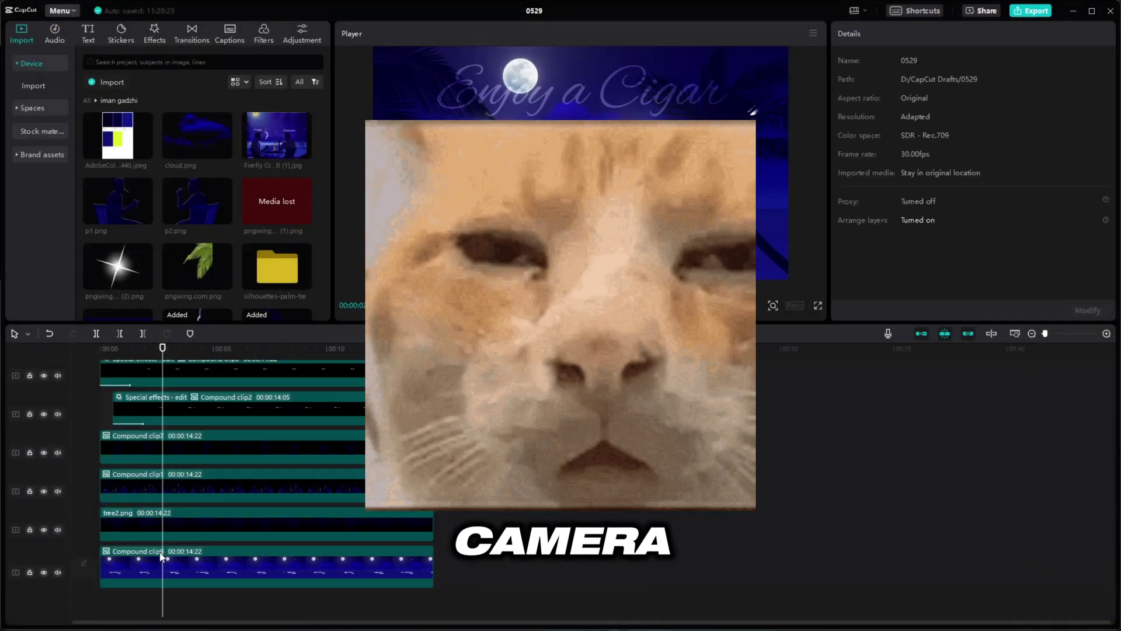
Turn the tree2.png layer above the background into a compound clip
click(157, 525)
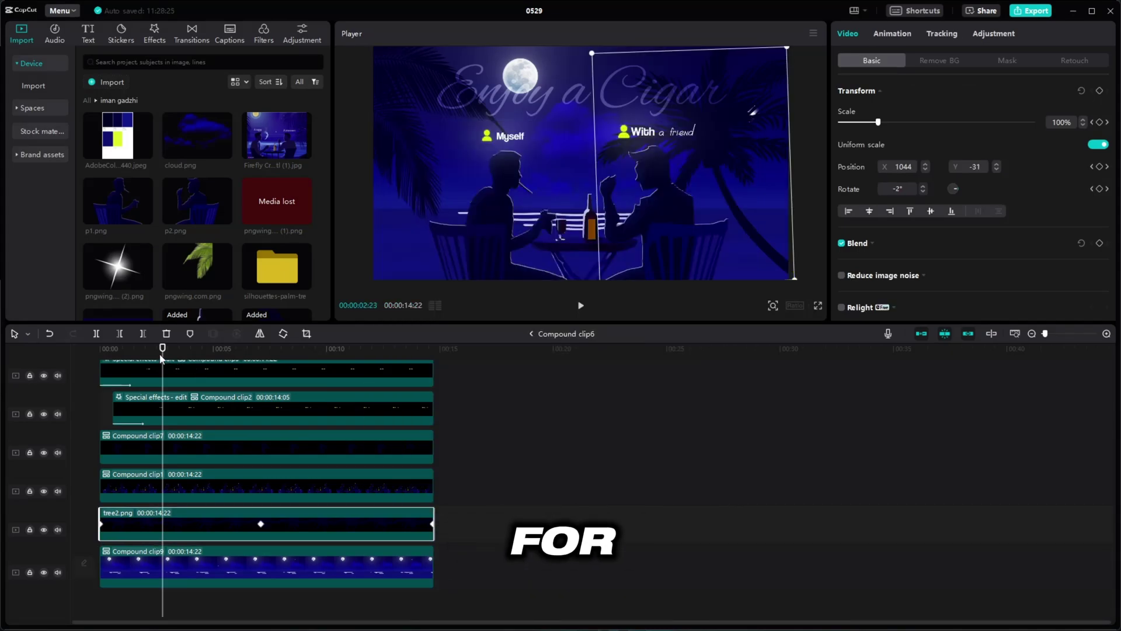
drag(161, 354, 133, 354)
right_click(159, 526)
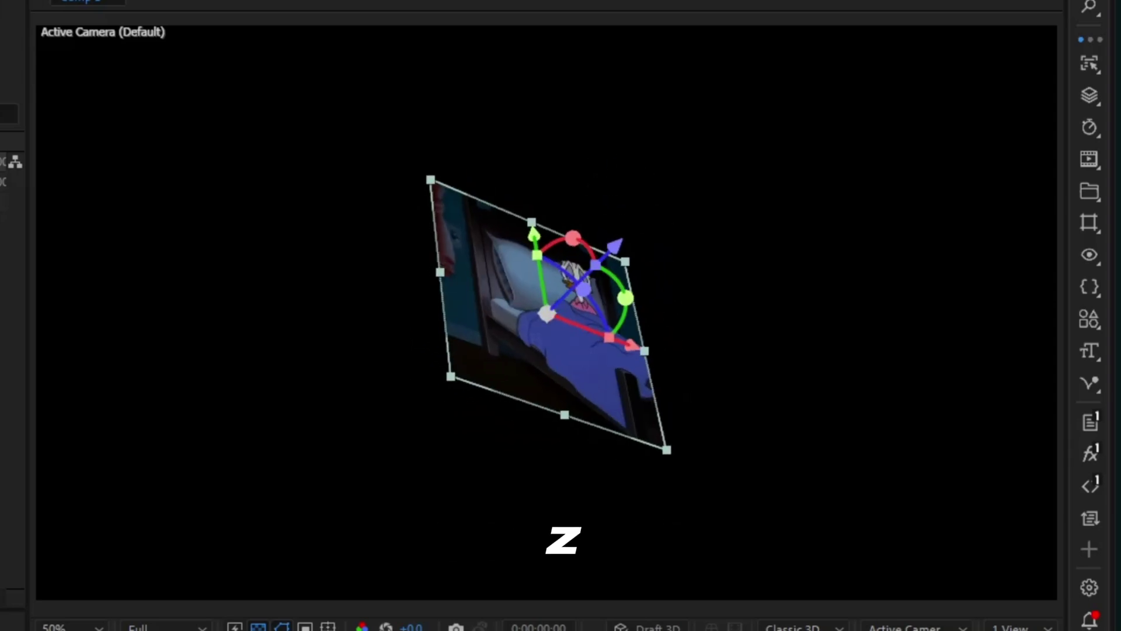
key(ctrl+z)
key(ctrl+z)
key(ctrl+z)
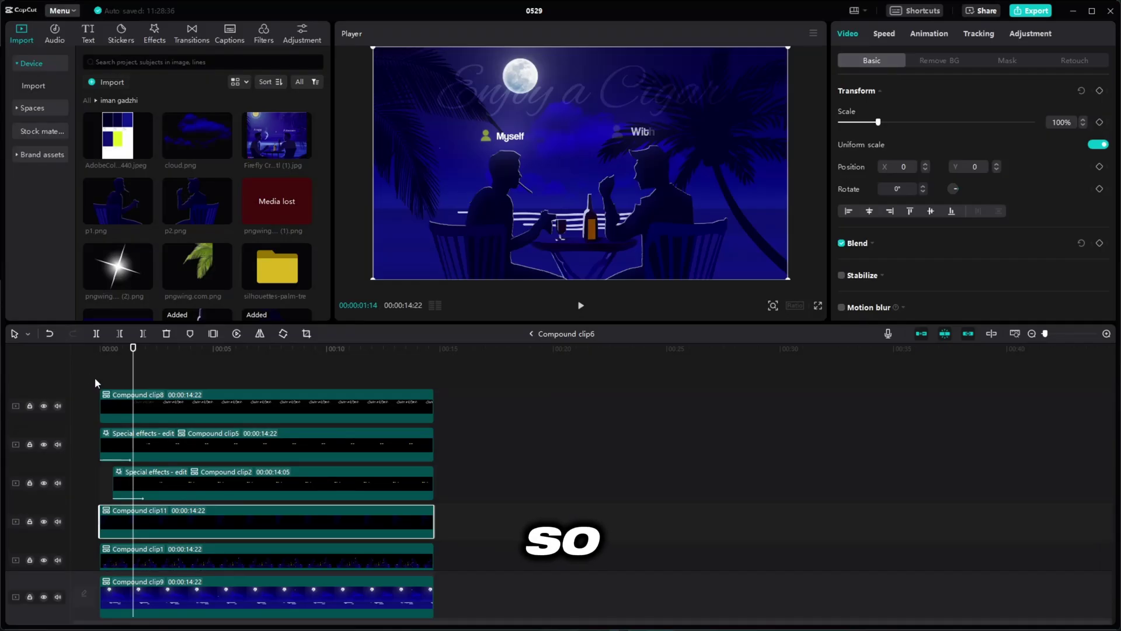
Add a transform keyframe to Compound clip1, the two seated men, at the very start of the timeline
click(110, 367)
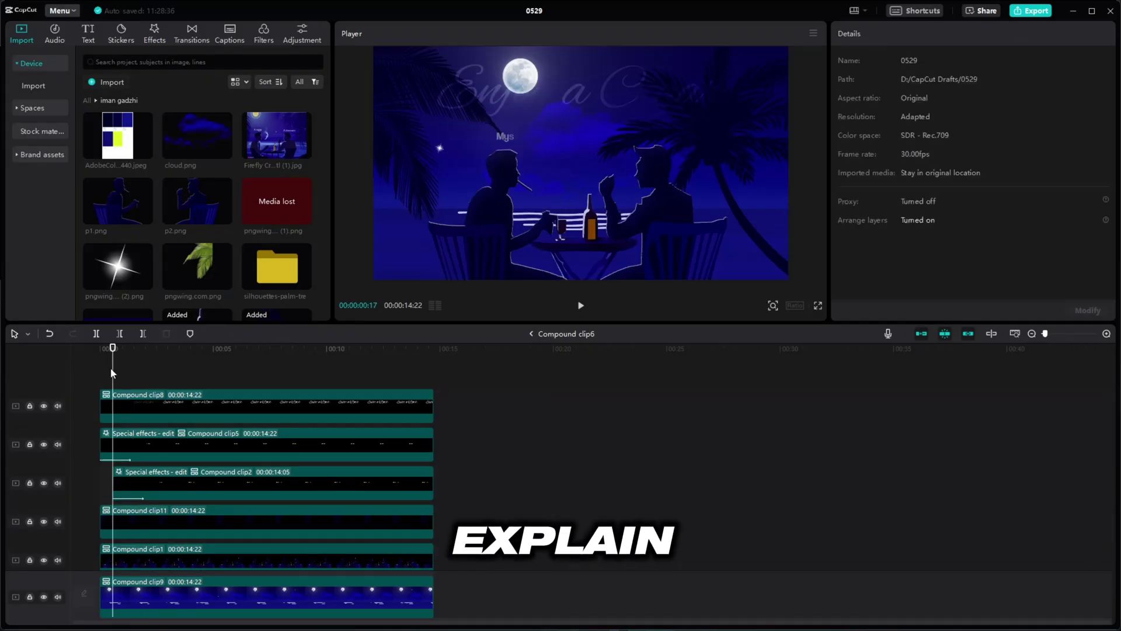
scroll(181, 467, down, 3)
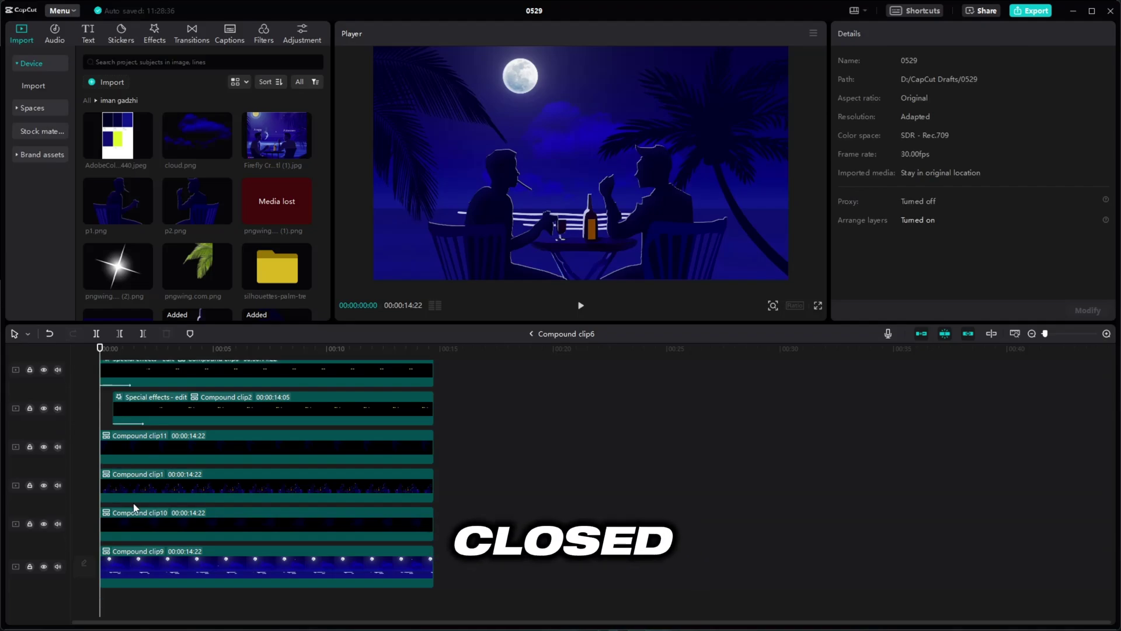
click(173, 509)
click(143, 573)
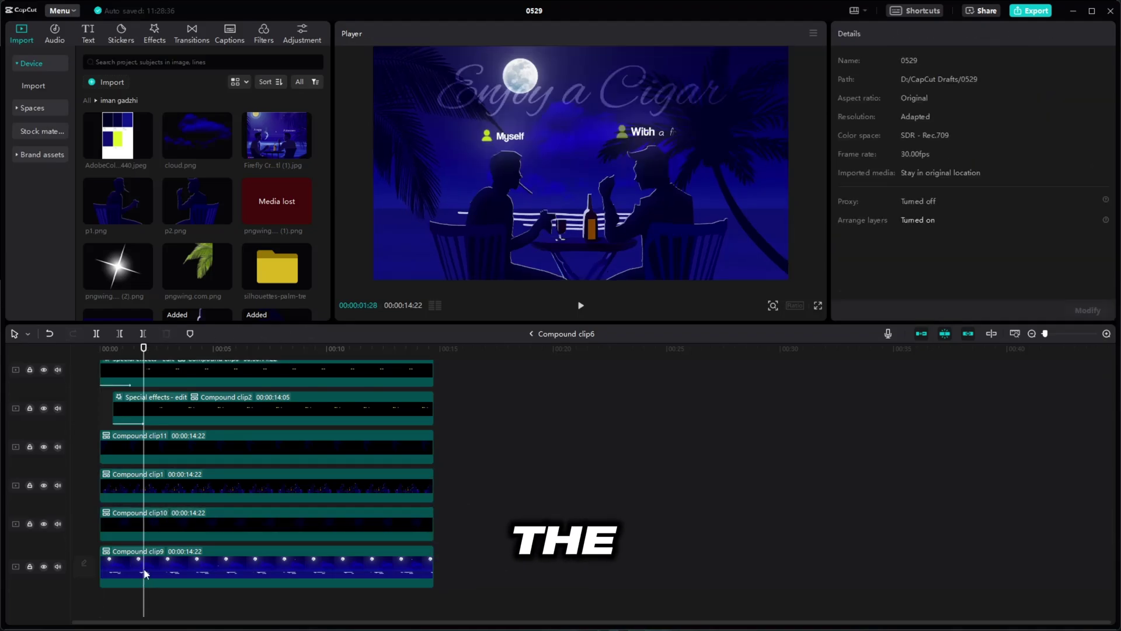
click(140, 483)
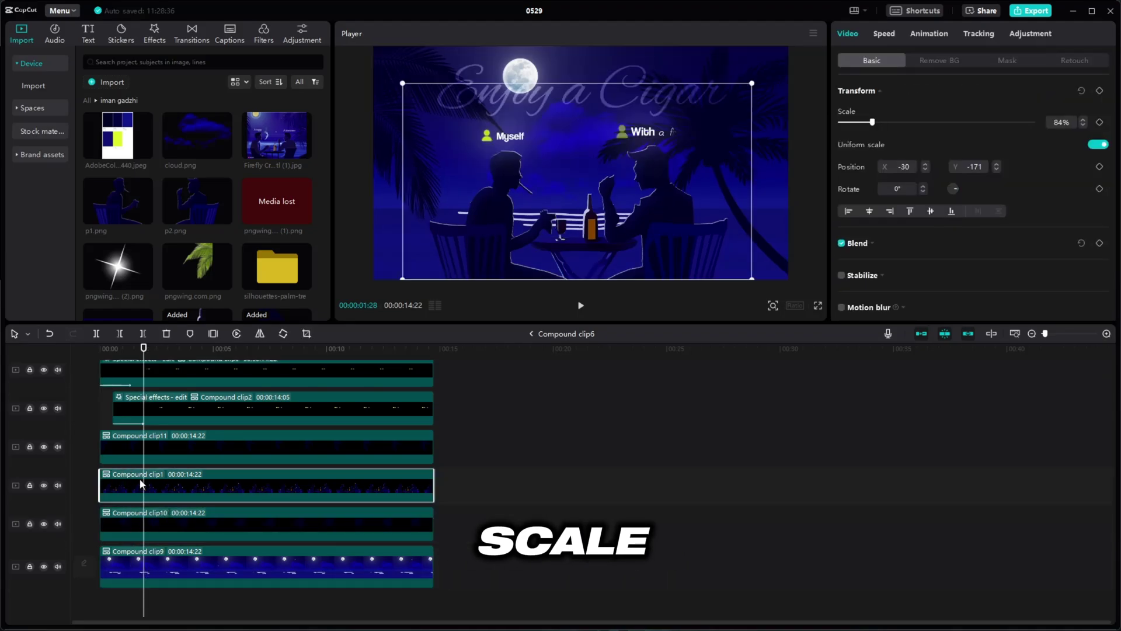
drag(146, 353, 66, 363)
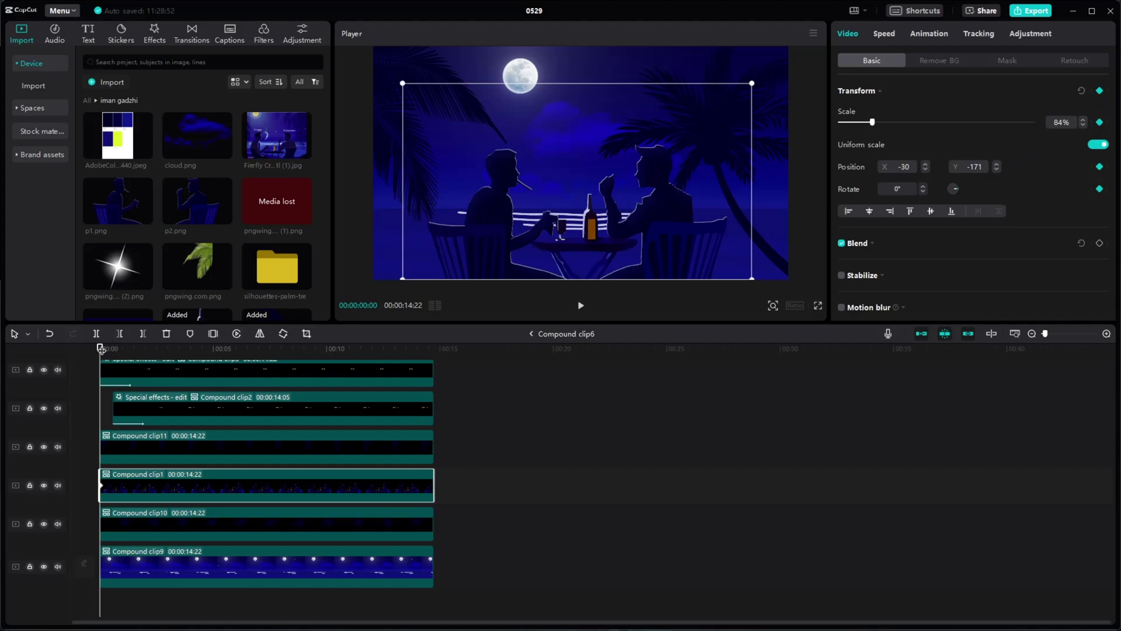
At 00:00:03:19, scale Compound clip1 to 100% and move it to position X 197, Y 0
drag(101, 349, 190, 352)
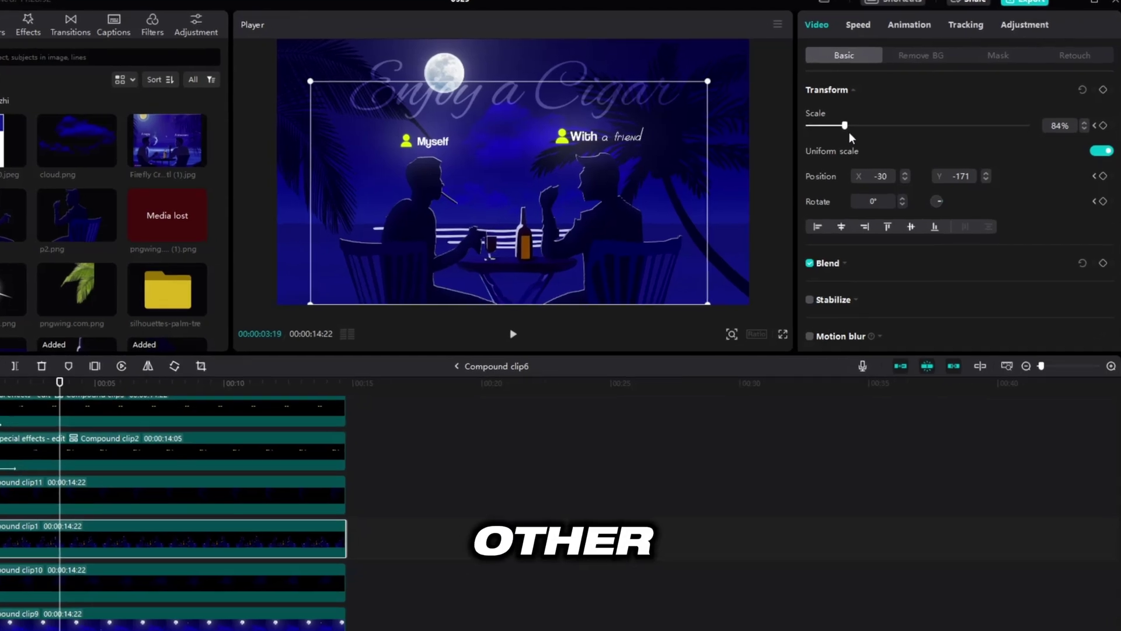
drag(872, 122, 835, 131)
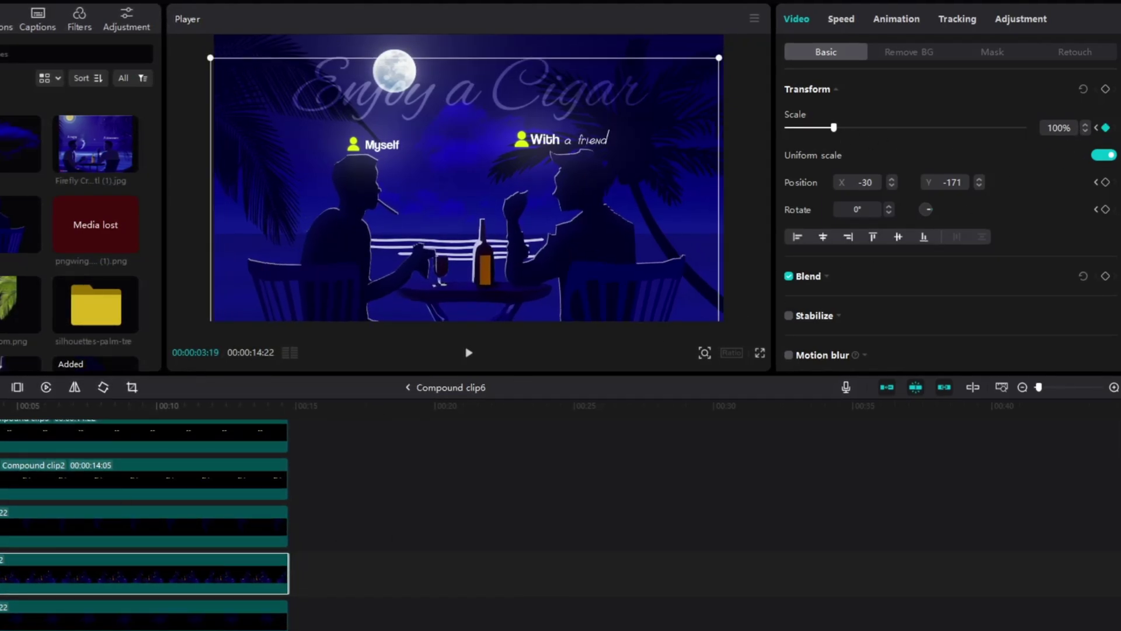
click(255, 439)
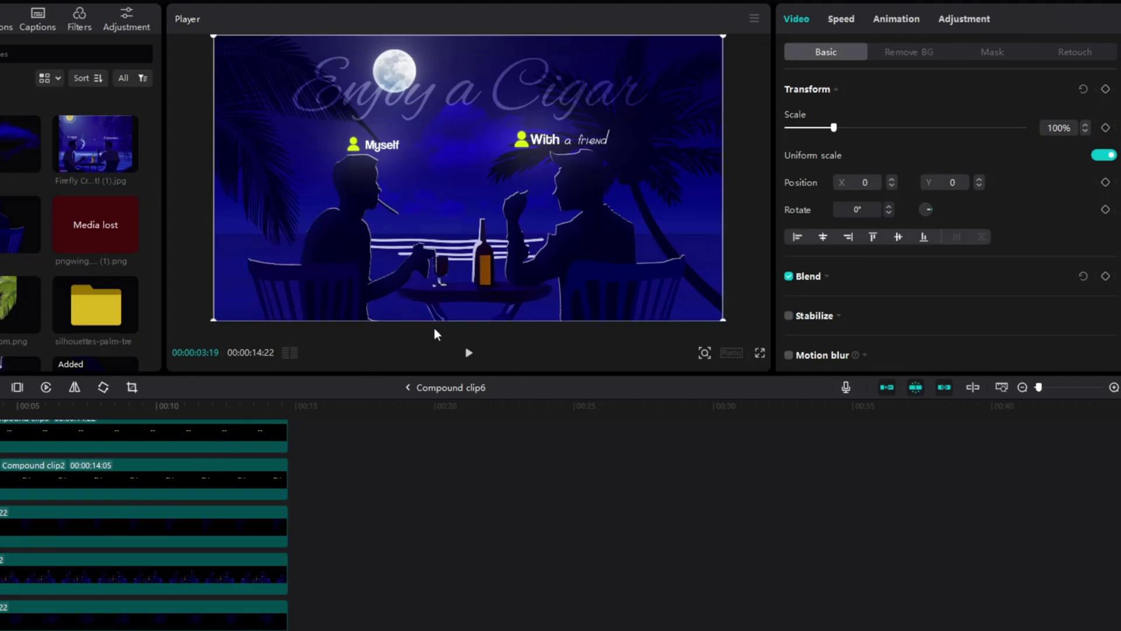
click(44, 575)
drag(341, 249, 370, 225)
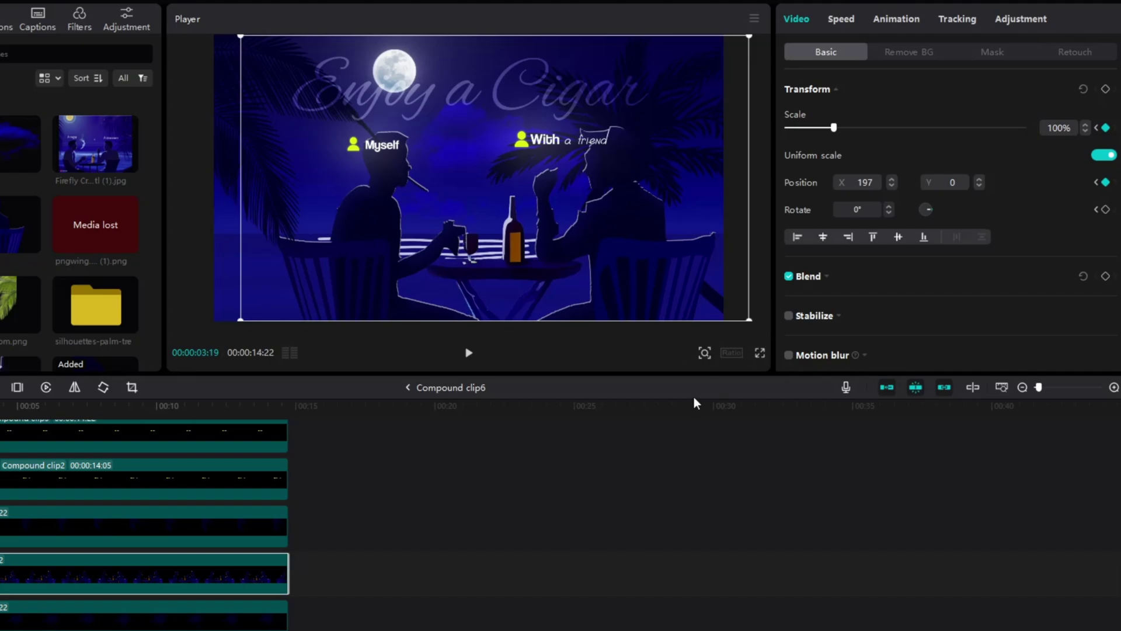
Add transform keyframes to Compound clip10 at the start and at 00:00:03:19, and check the clip's contents
click(64, 613)
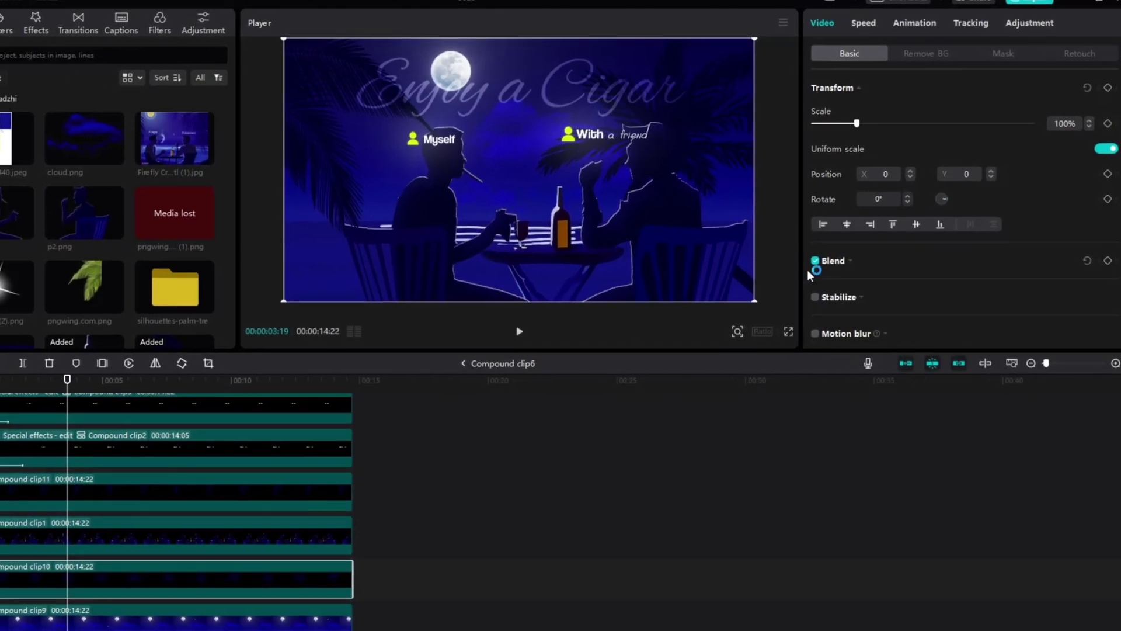
click(1107, 87)
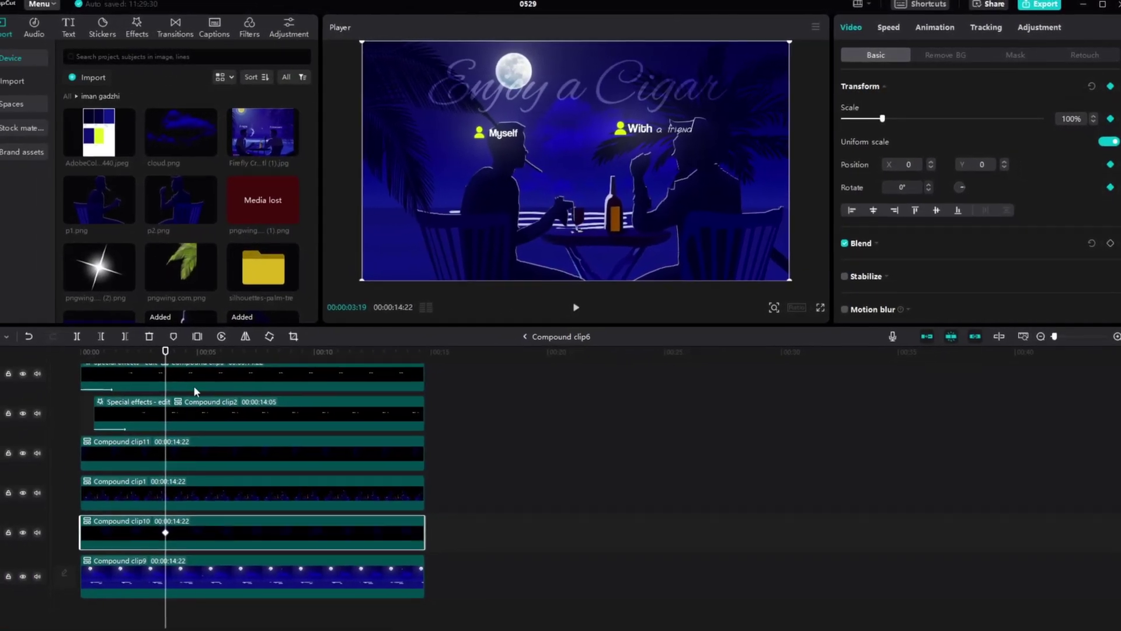
mouse_move(165, 351)
mouse_down()
mouse_move(65, 362)
mouse_move(187, 350)
mouse_move(175, 350)
mouse_up()
double_click(310, 521)
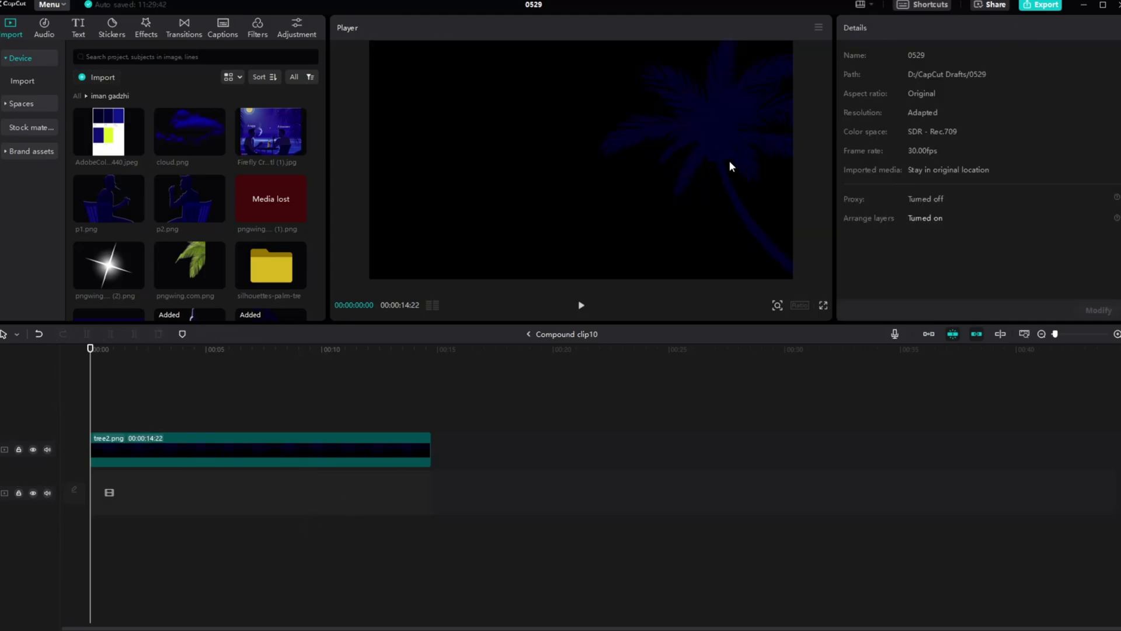
click(529, 337)
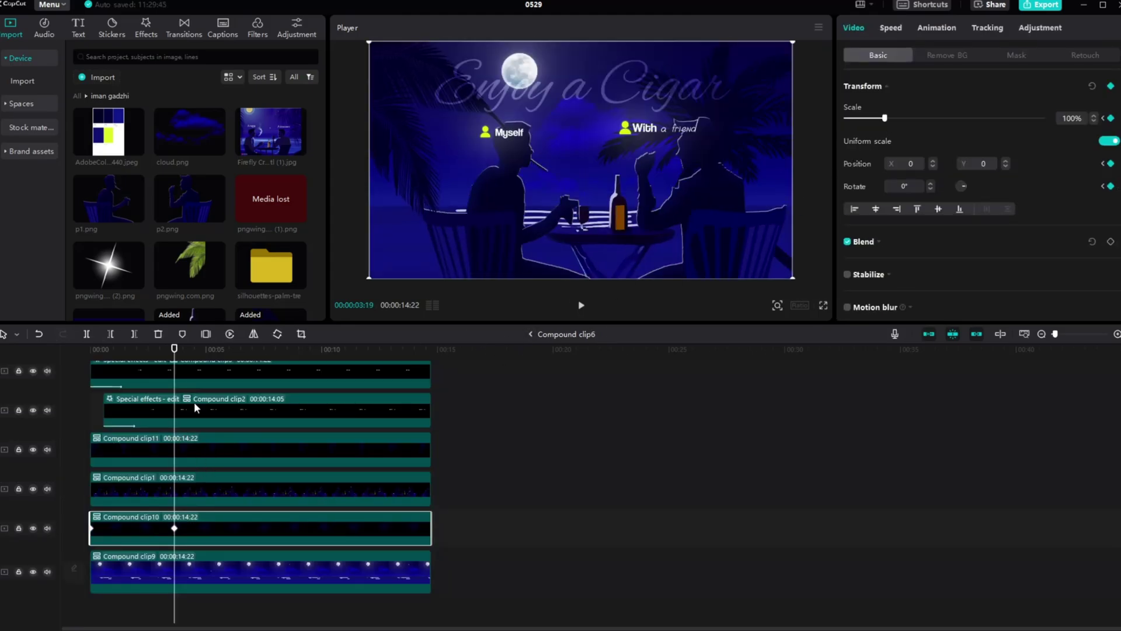
At 00:00:03:19, set Compound clip10's scale to 115% and shift the palm tree horizontally to X 762
click(135, 479)
key(Home)
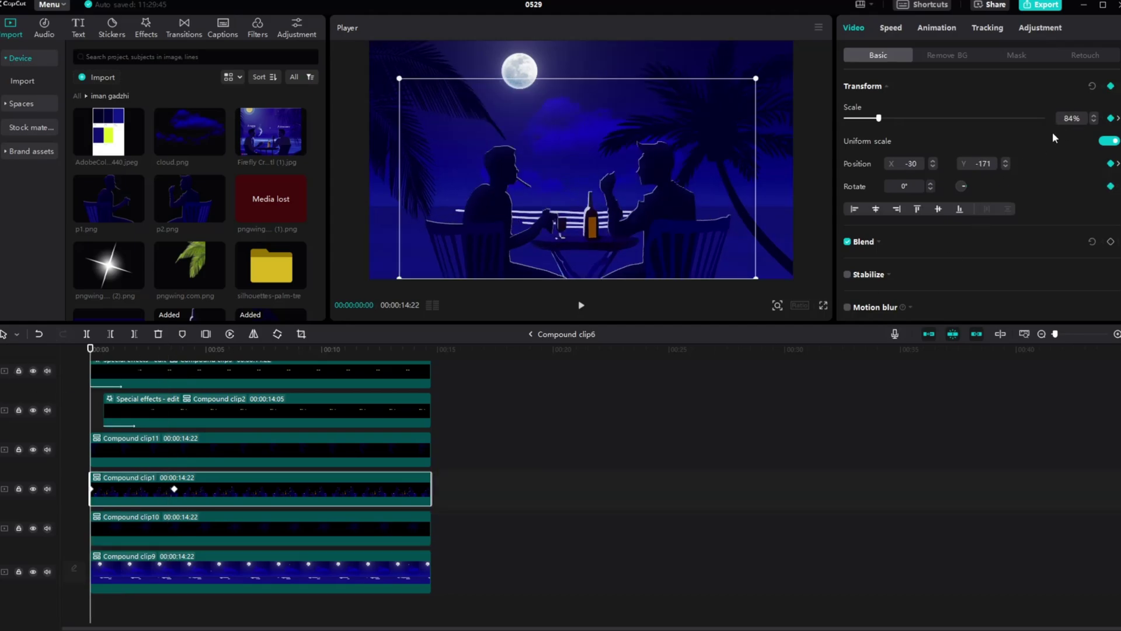
click(219, 530)
drag(86, 350, 175, 365)
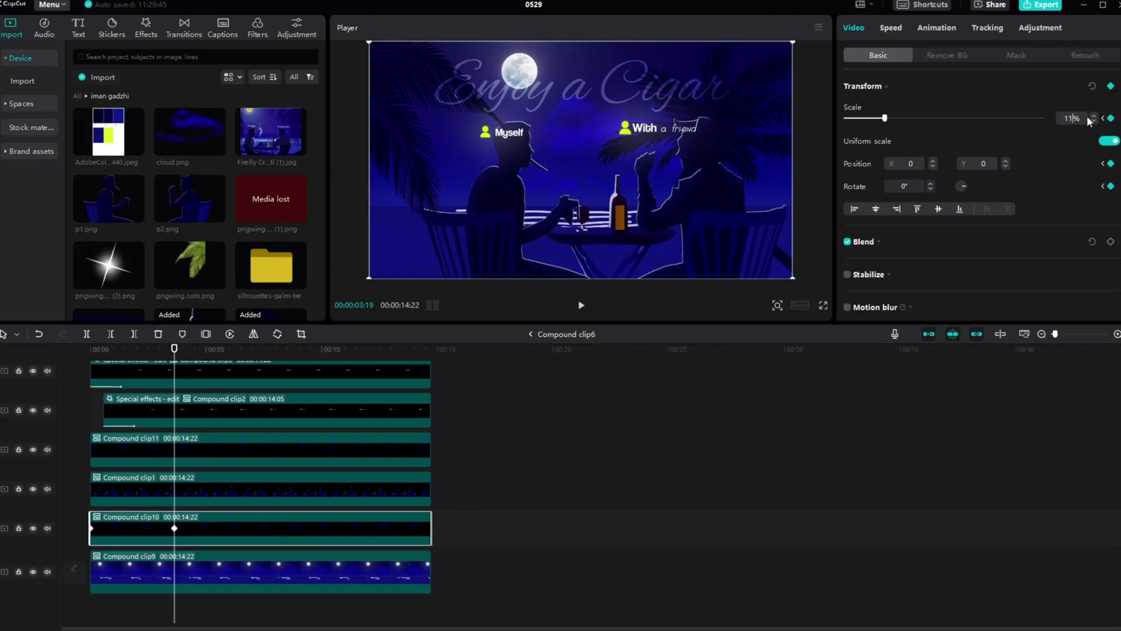
drag(664, 172, 736, 176)
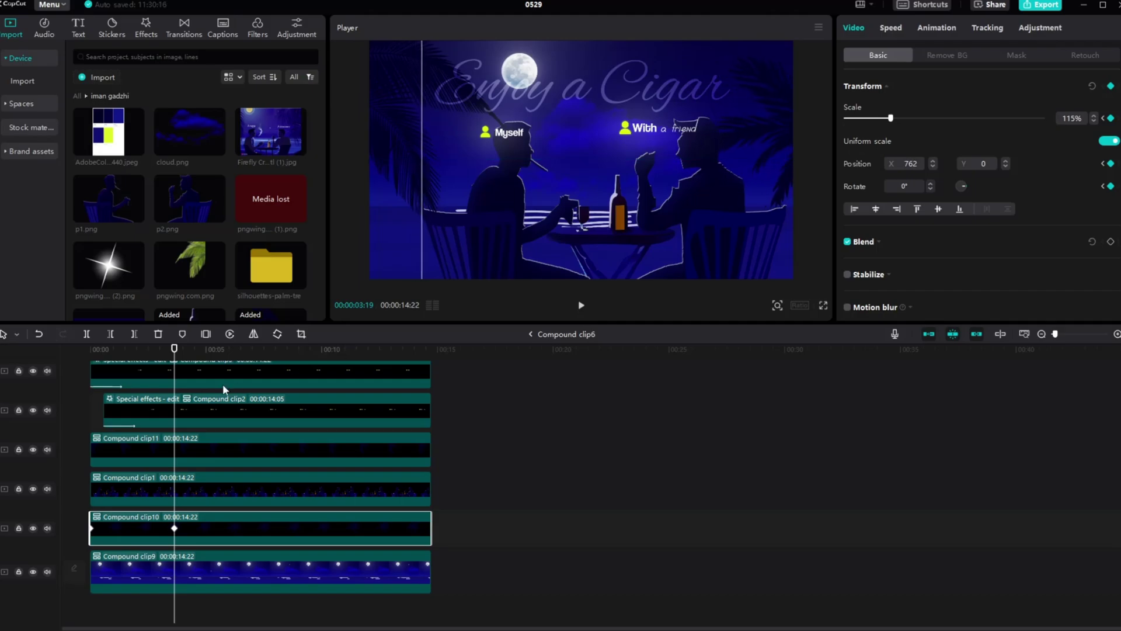
Keyframe Compound clip11's transform at the start and at 00:00:03:19 with scale 128% at the second keyframe, and preview the animation
click(188, 499)
click(188, 455)
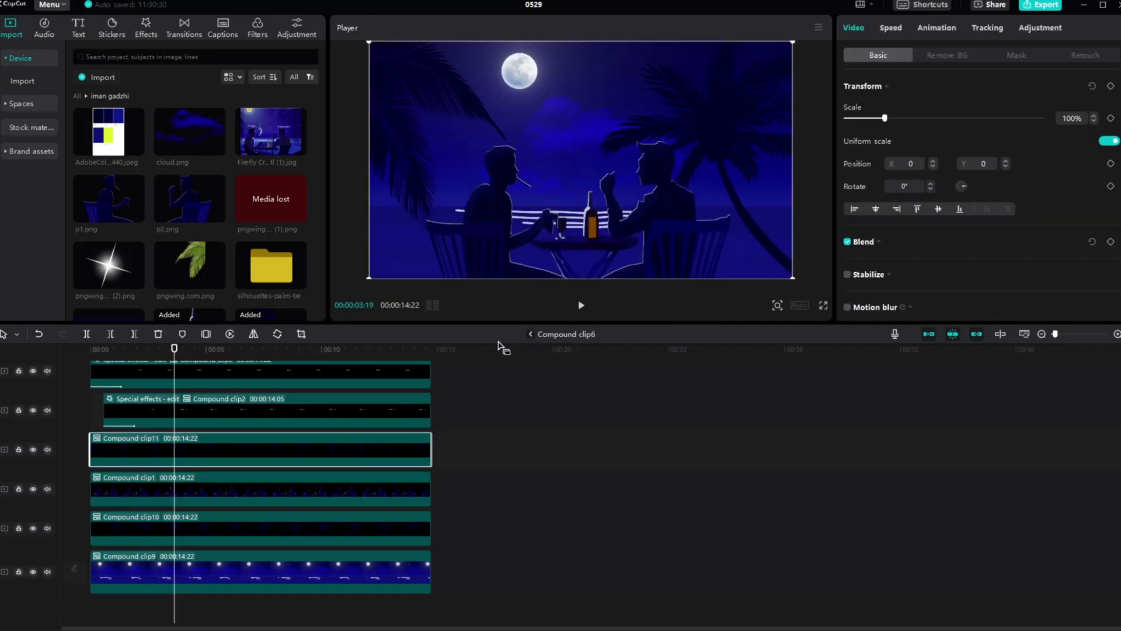
mouse_move(178, 355)
mouse_down()
mouse_move(90, 348)
mouse_move(174, 349)
mouse_up()
drag(886, 118, 891, 122)
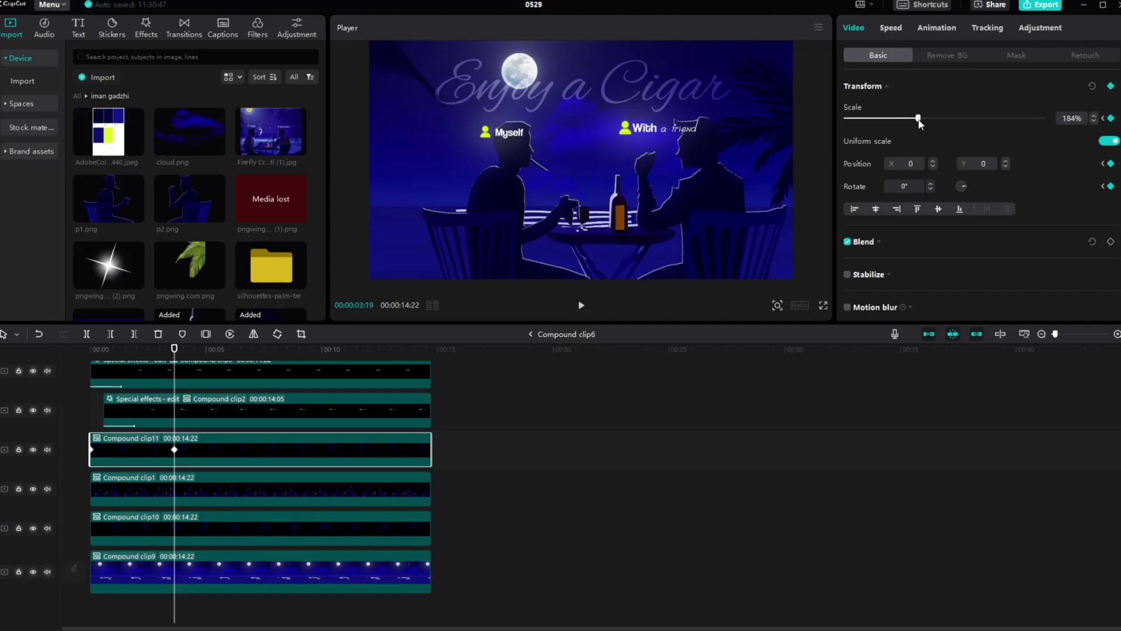
drag(891, 131, 894, 127)
key(space)
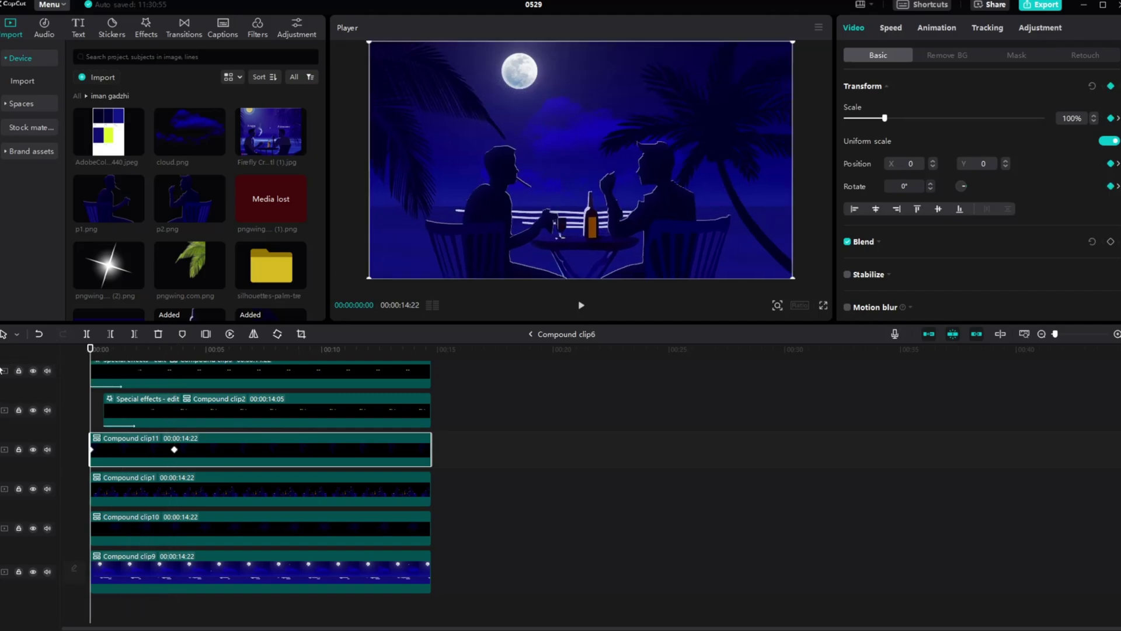
key(space)
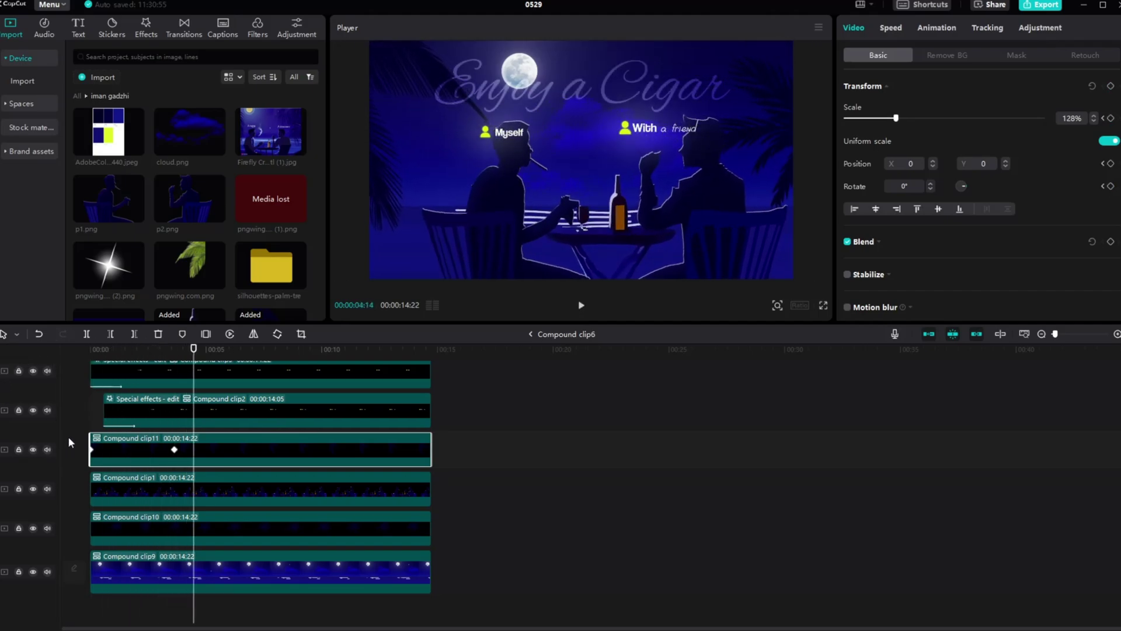
drag(195, 351, 174, 352)
scroll(517, 420, up, 3)
drag(516, 401, 317, 493)
right_click(317, 493)
click(368, 437)
key(ctrl+z)
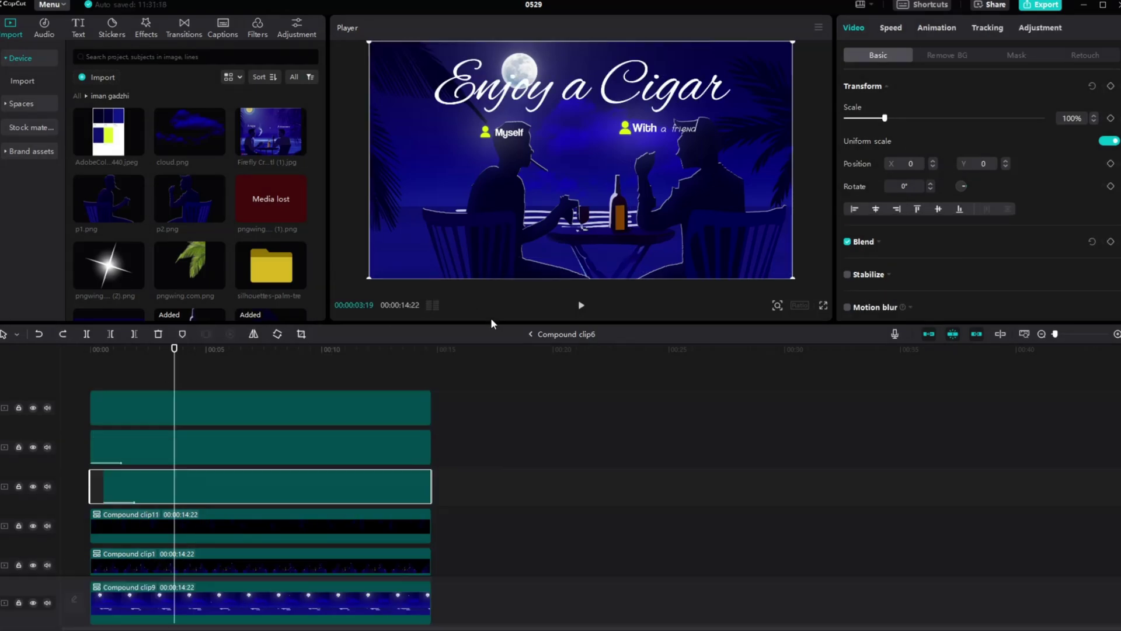
Combine the two label layers, Compound clip5 and Compound clip2, into a single compound clip
click(213, 375)
drag(467, 438, 315, 490)
right_click(315, 489)
click(362, 455)
Set Compound clip10's horizontal position to X 481 at its 00:00:03:19 keyframe, and play back the result
drag(201, 376, 176, 384)
click(186, 486)
click(210, 559)
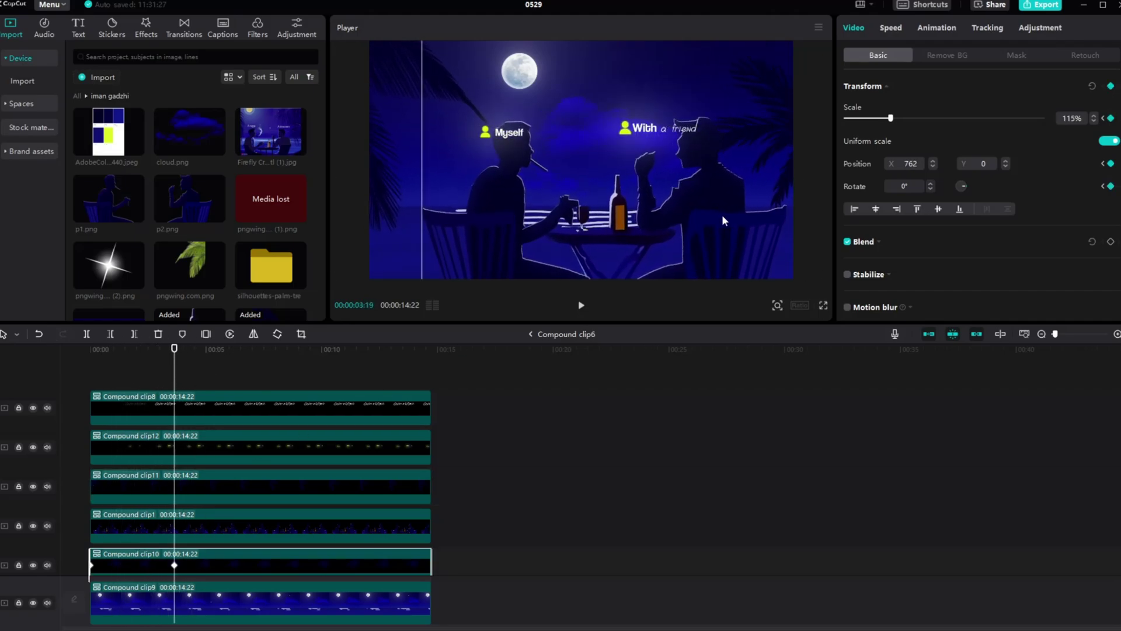
drag(756, 172, 724, 173)
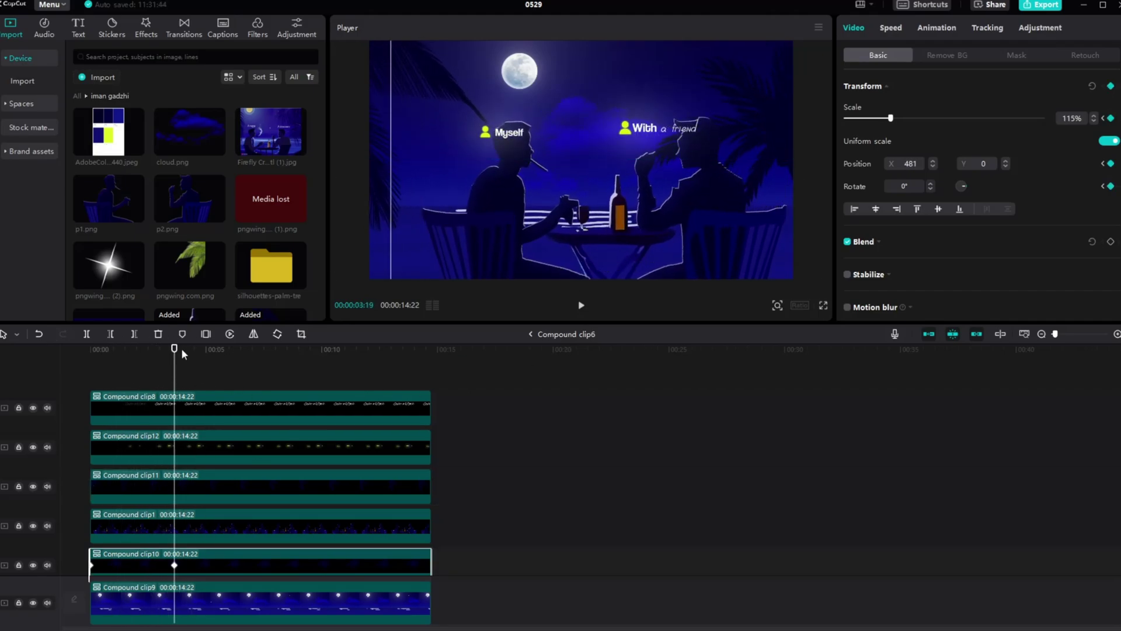
click(578, 306)
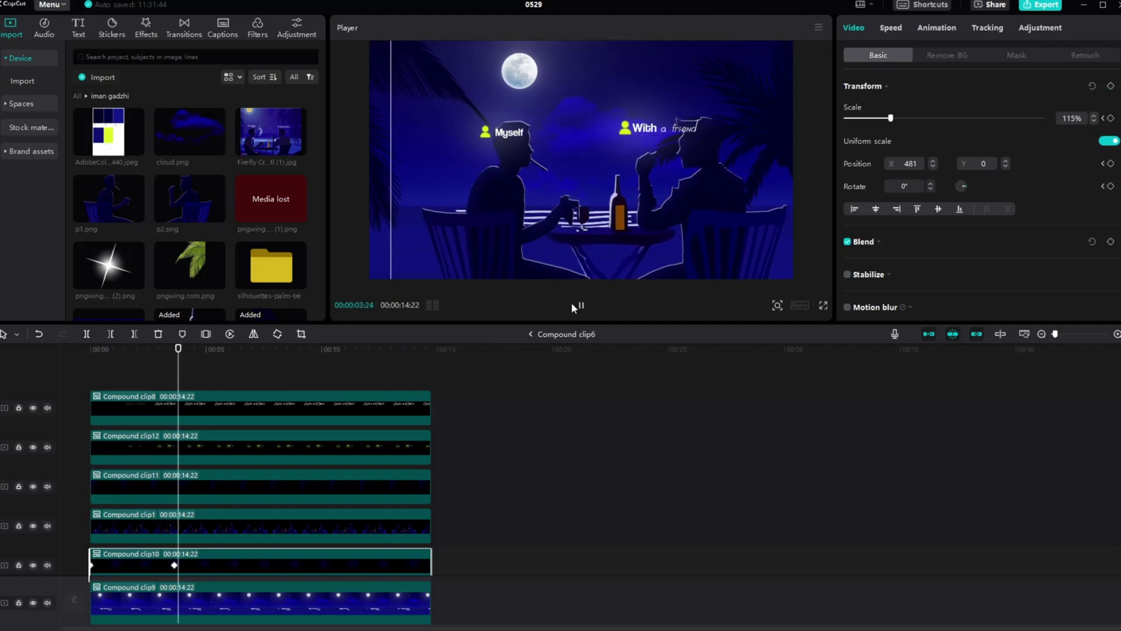
click(574, 306)
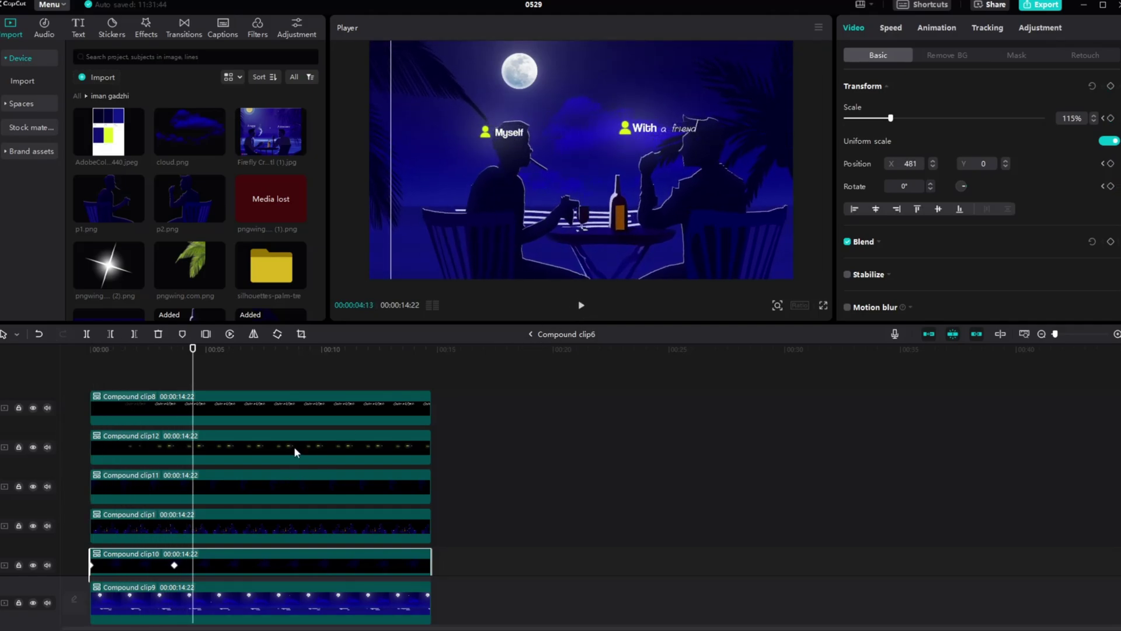
Scale the background layer, Compound clip9, to 107% at 00:00:03:19
click(174, 382)
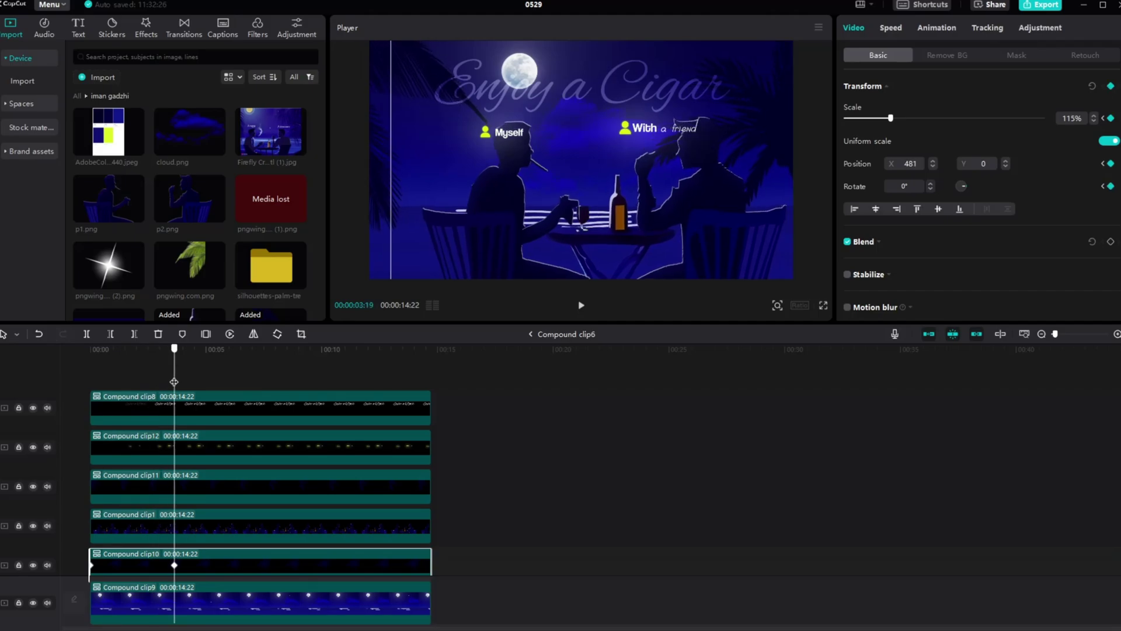
click(792, 195)
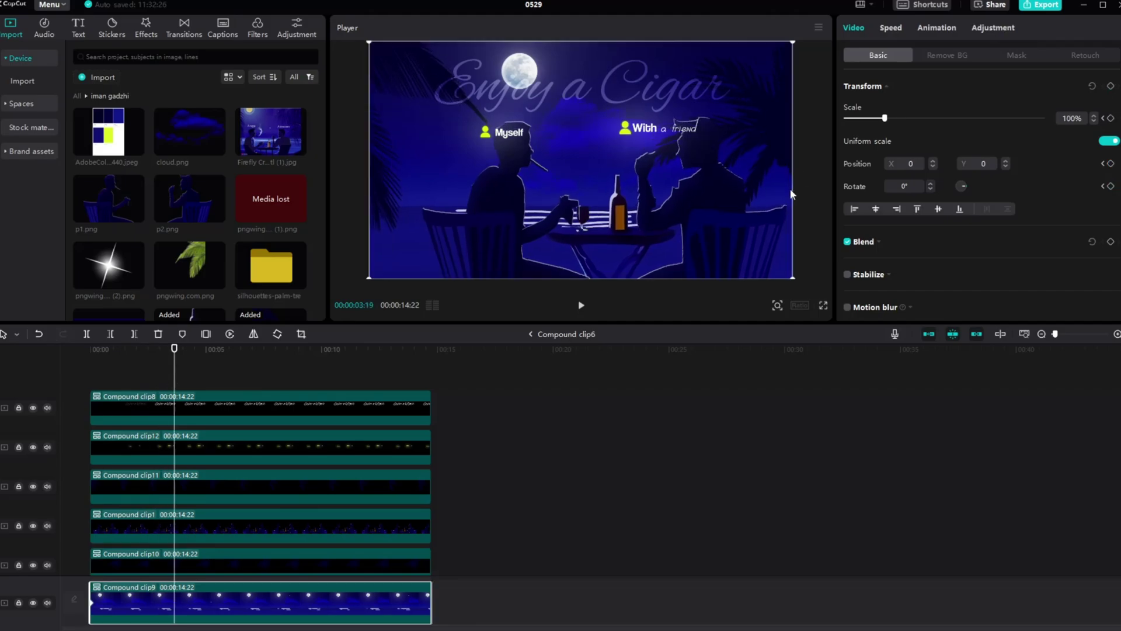
click(1075, 122)
text(11)
key(Return)
key(ctrl+z)
key(Return)
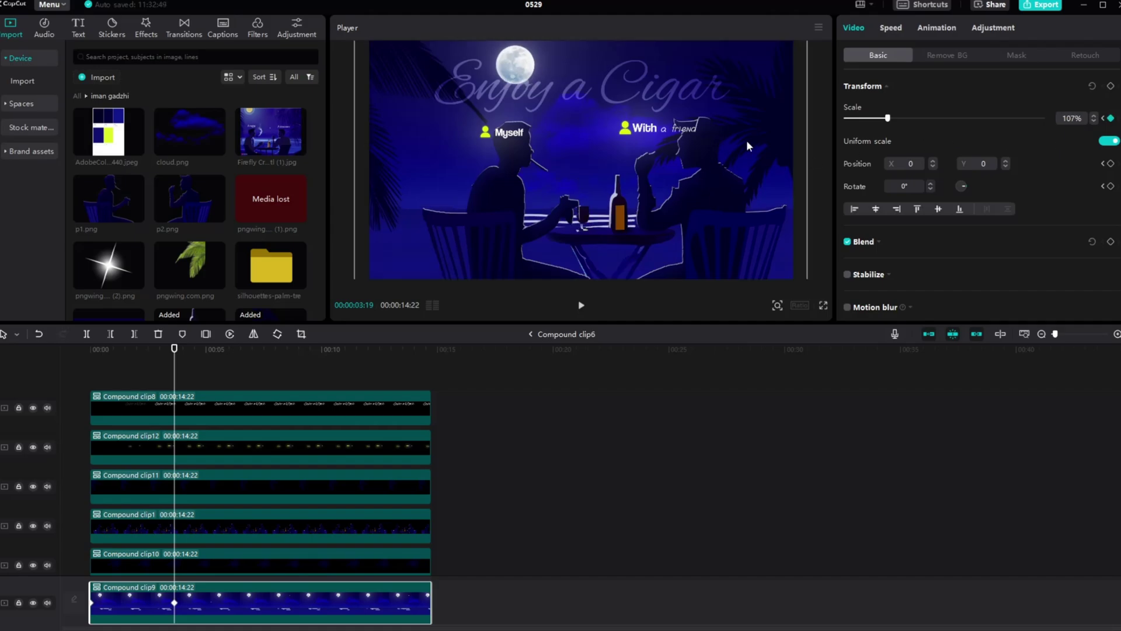
Keyframe the label layer, Compound clip12, at the start and set its scale to 125% at 00:00:03:19
click(160, 370)
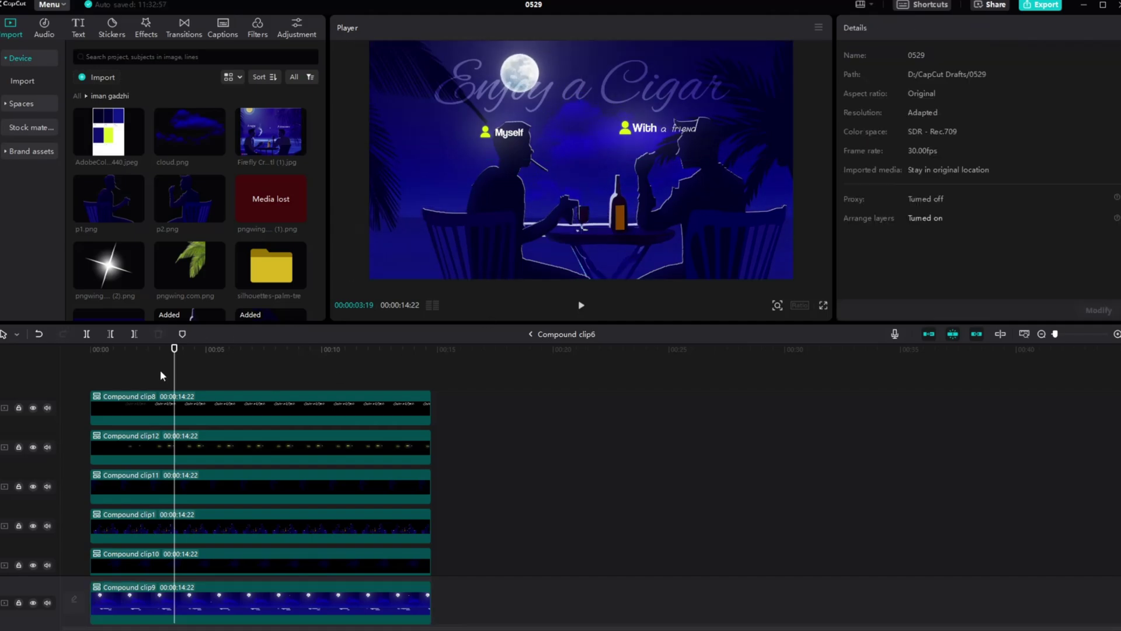
click(128, 364)
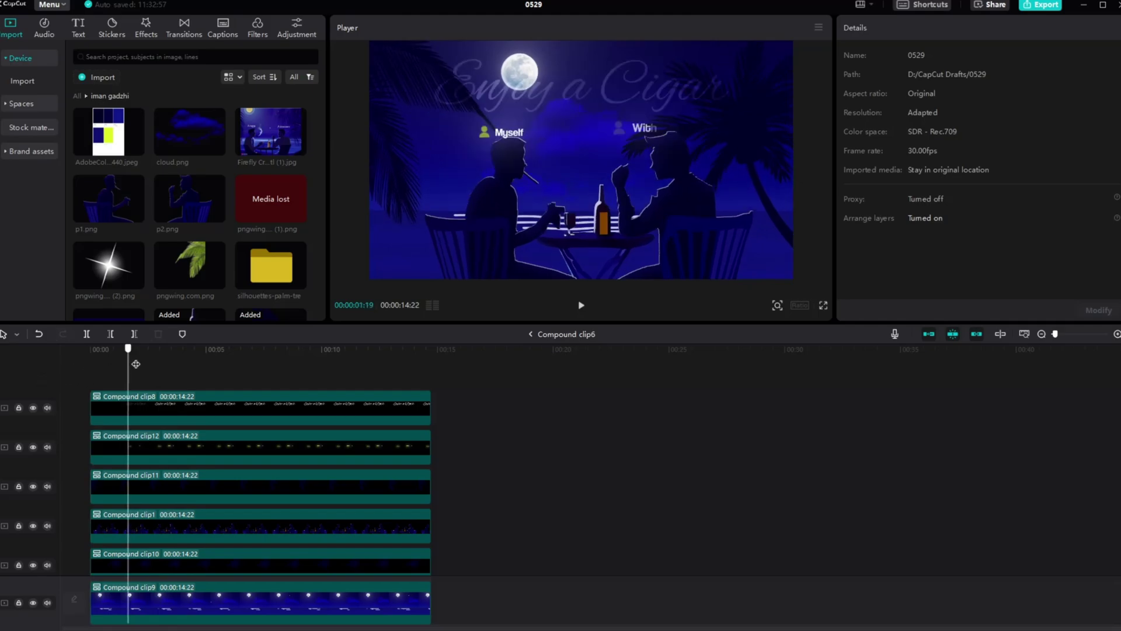
drag(135, 363, 90, 362)
click(220, 439)
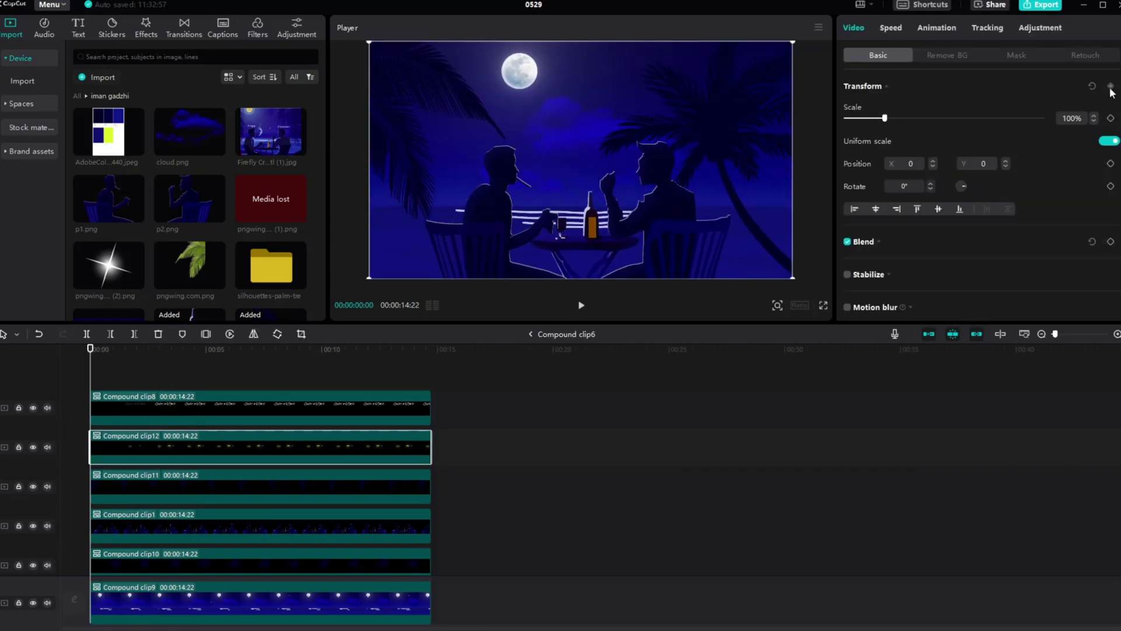
click(174, 365)
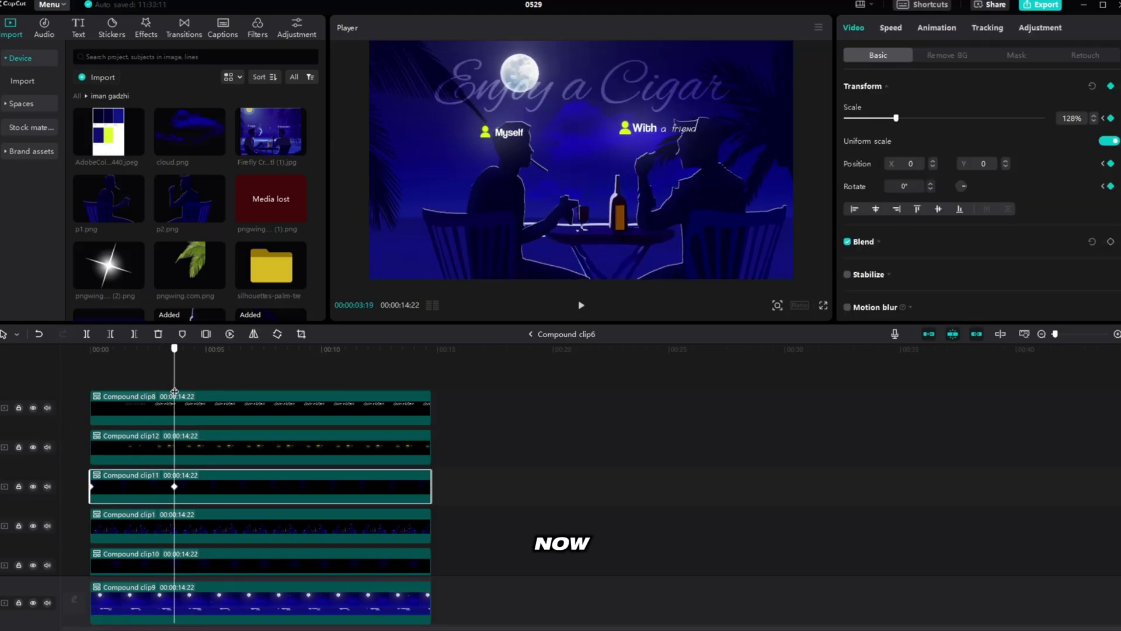
click(1083, 120)
text(12)
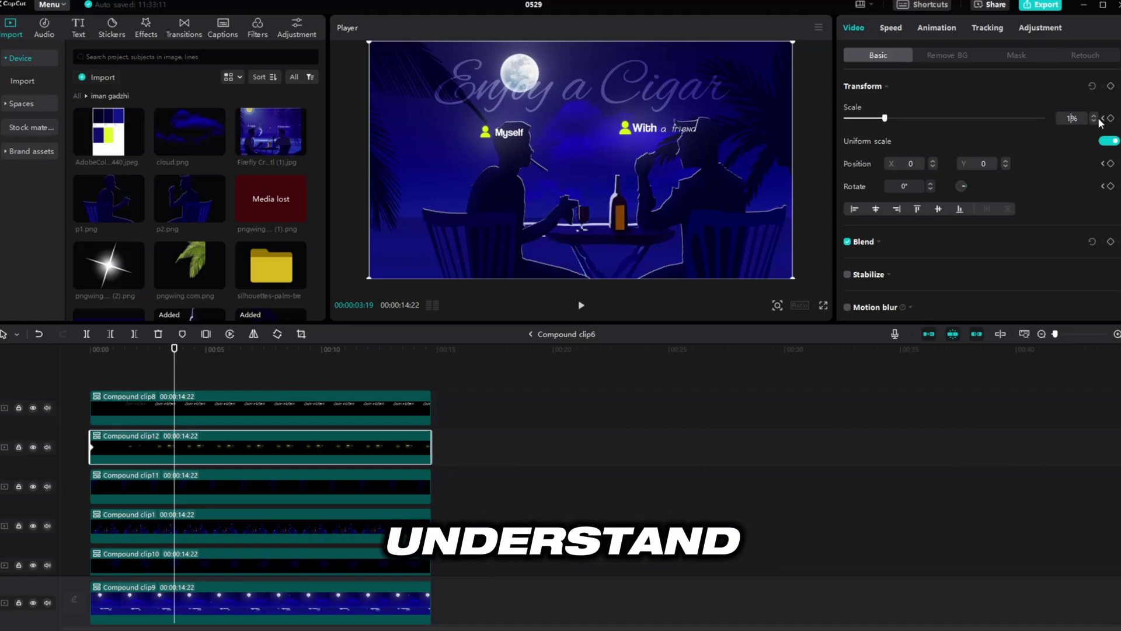
text(5)
click(1111, 118)
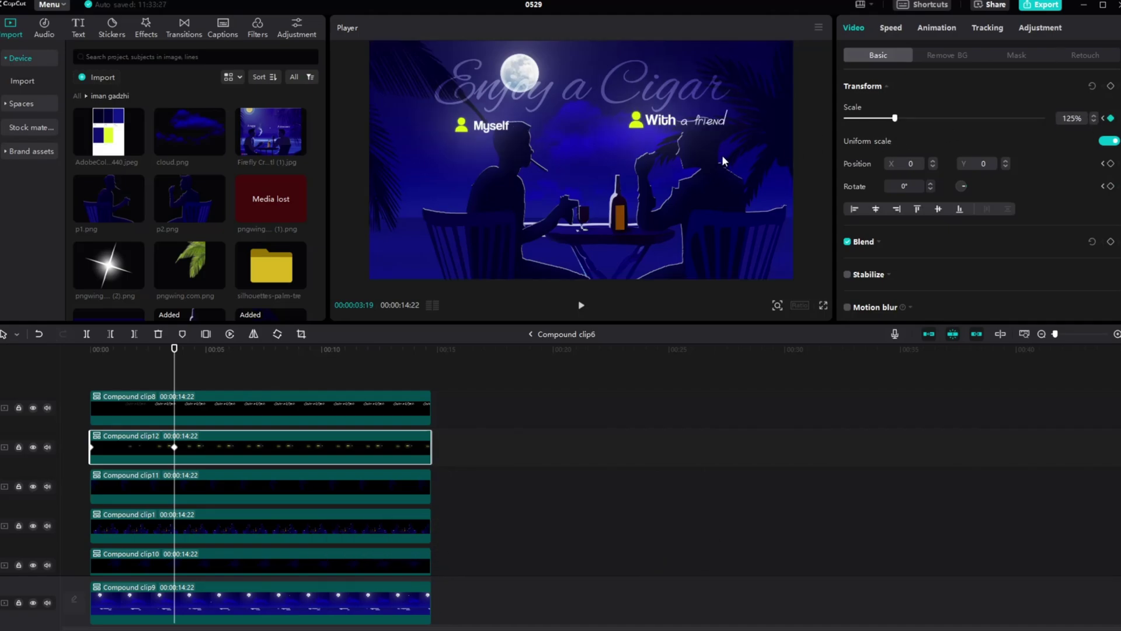
Keyframe the title layer, Compound clip8, at the start and set its scale to 115% at 00:00:03:19
click(338, 403)
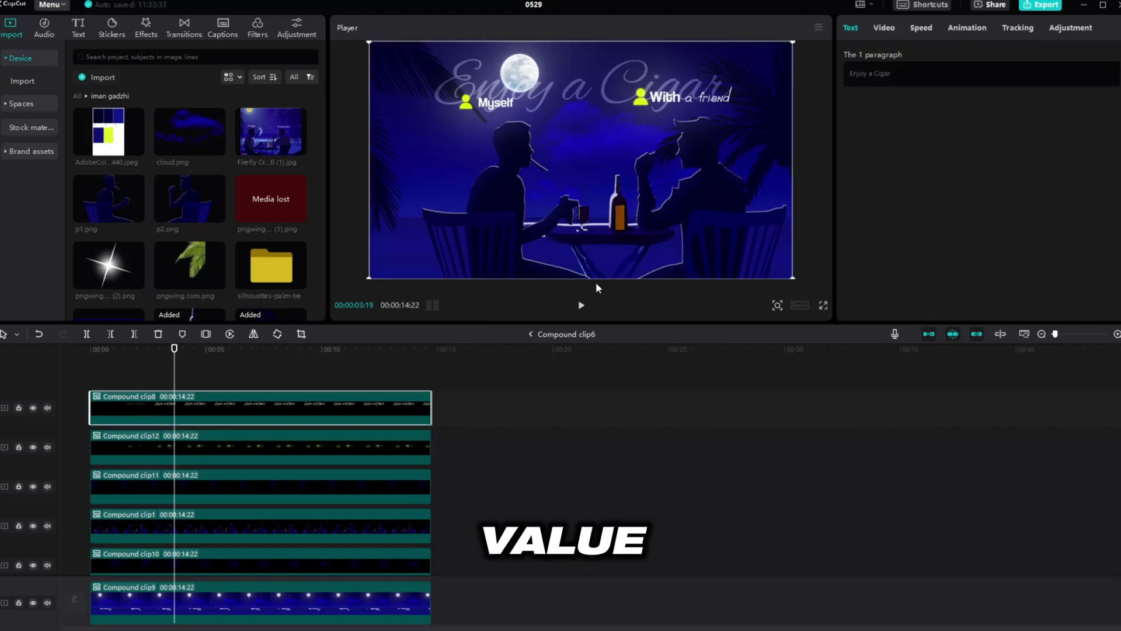
click(874, 34)
click(1110, 86)
mouse_move(175, 349)
mouse_down()
mouse_move(90, 349)
mouse_move(167, 349)
mouse_move(175, 364)
mouse_up()
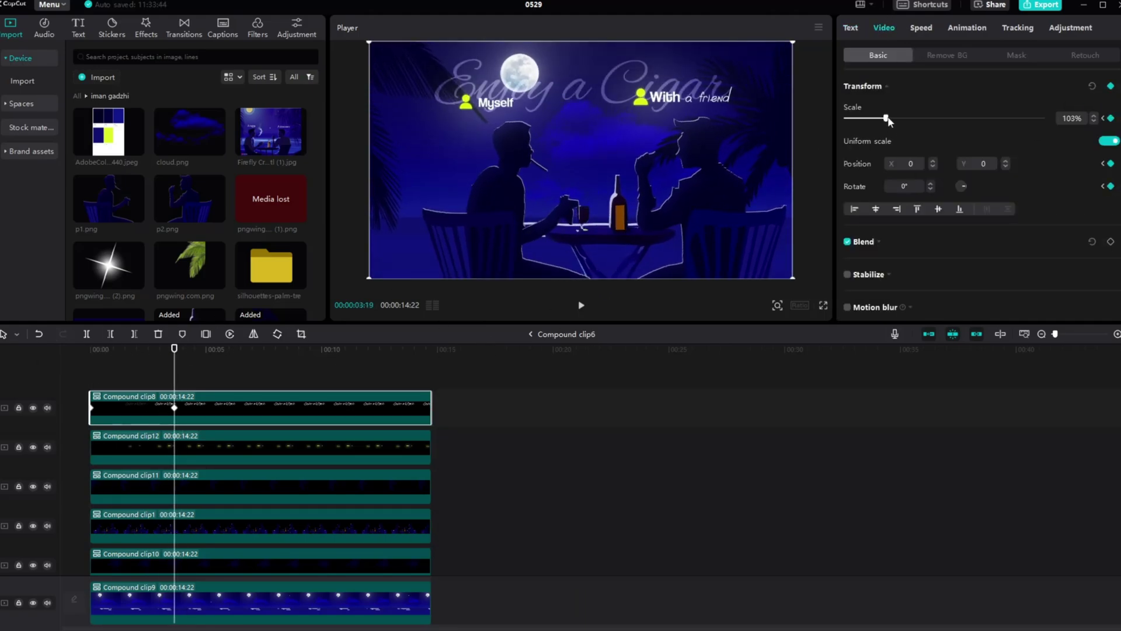
drag(888, 119, 892, 119)
click(1094, 117)
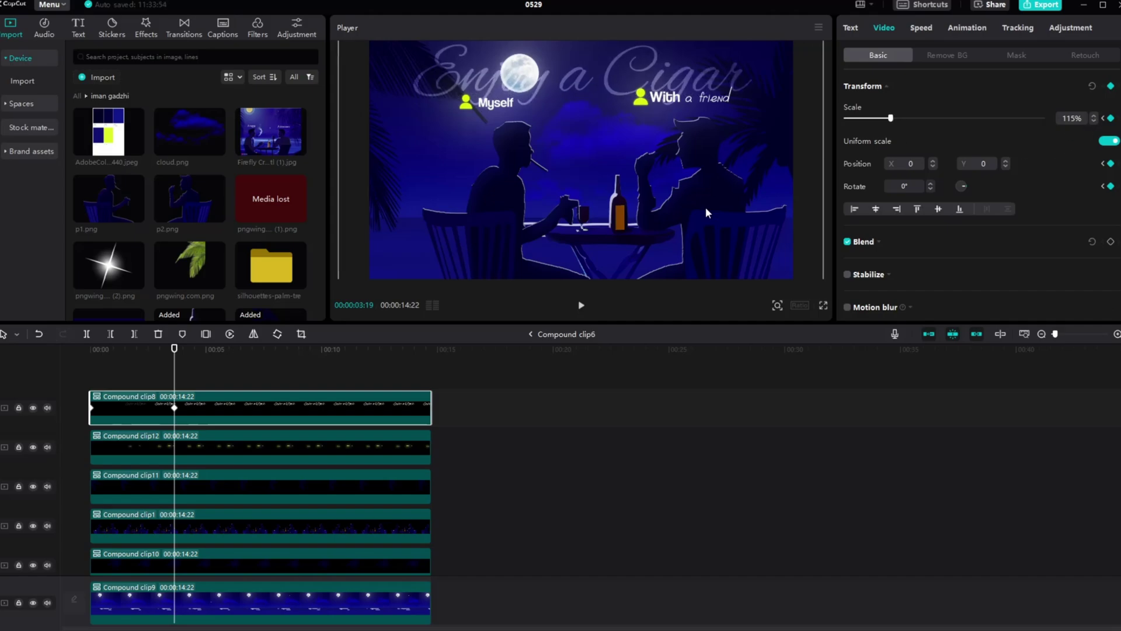
Play the layered animation from the start and pause it at 00:00:09:01
click(67, 383)
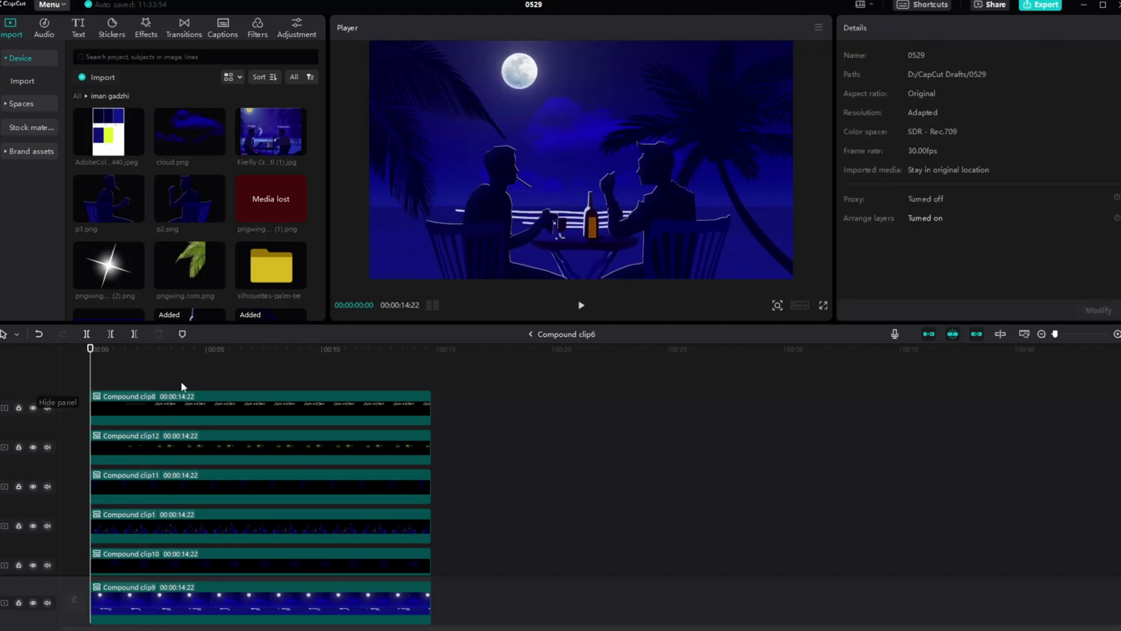
click(581, 305)
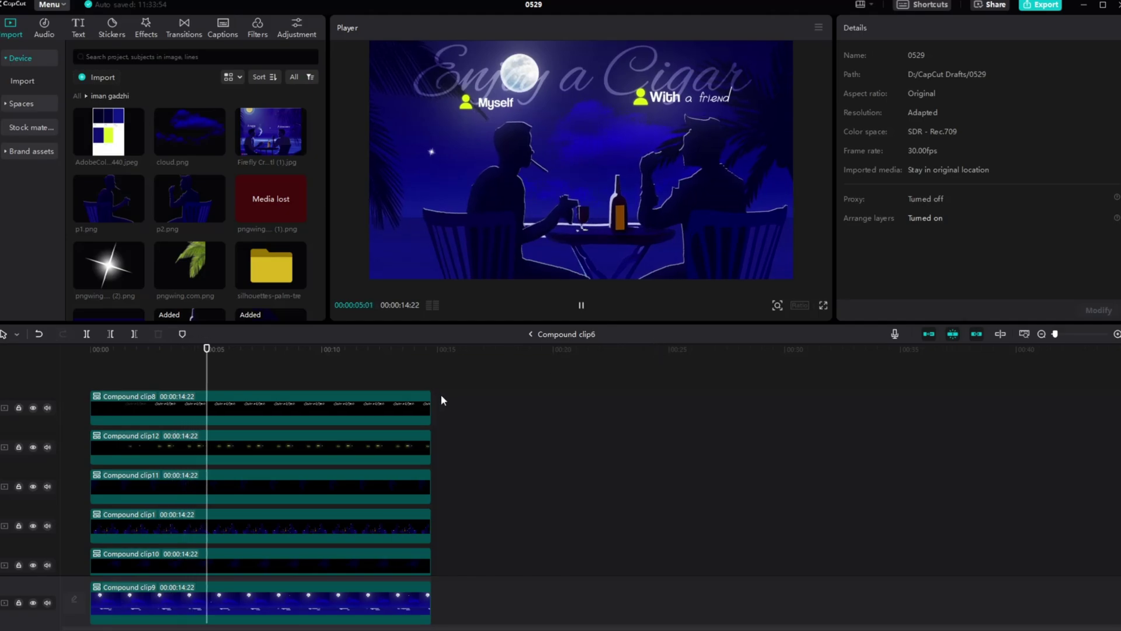
click(581, 306)
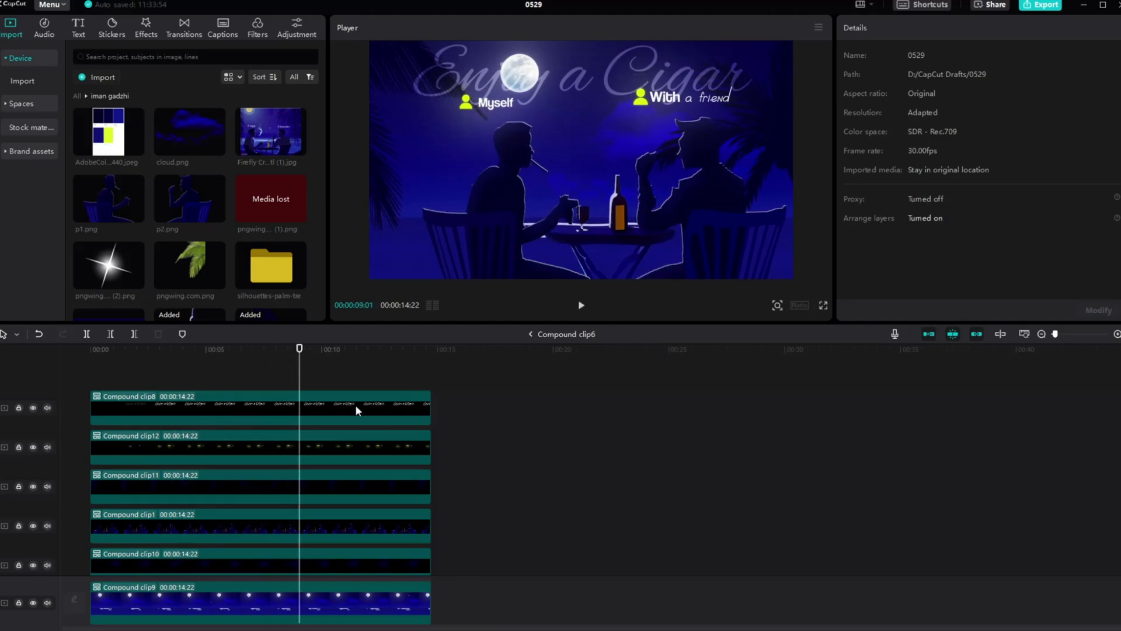
At 00:00:09:01, move Compound clip12 to X 480, Y 227 and shift the title in Compound clip8 to the right
click(350, 439)
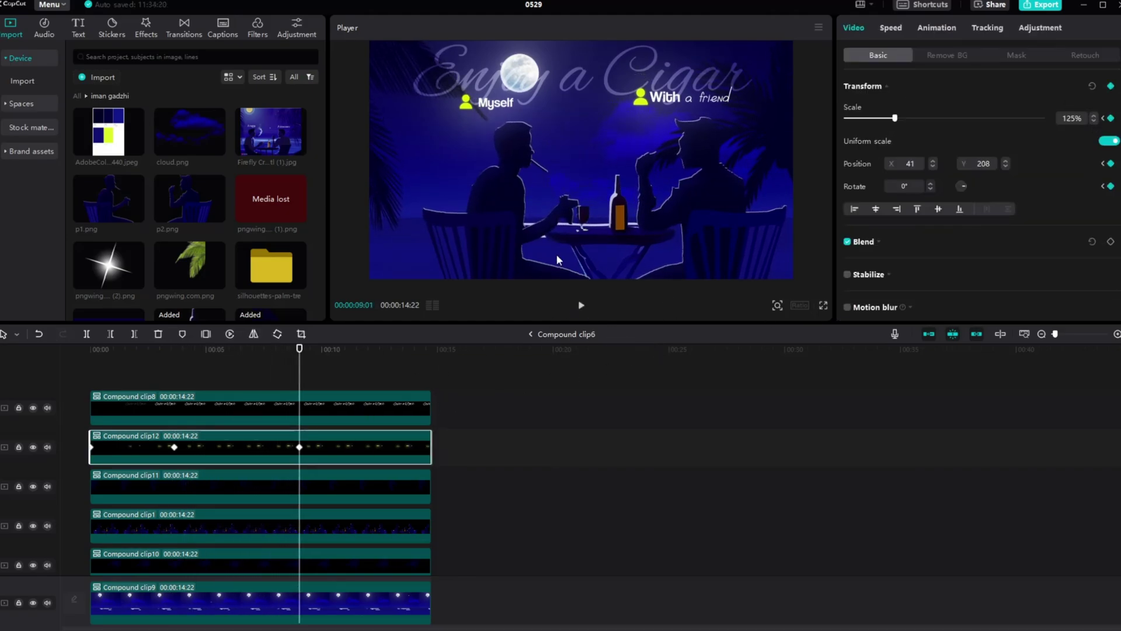
drag(612, 212, 662, 209)
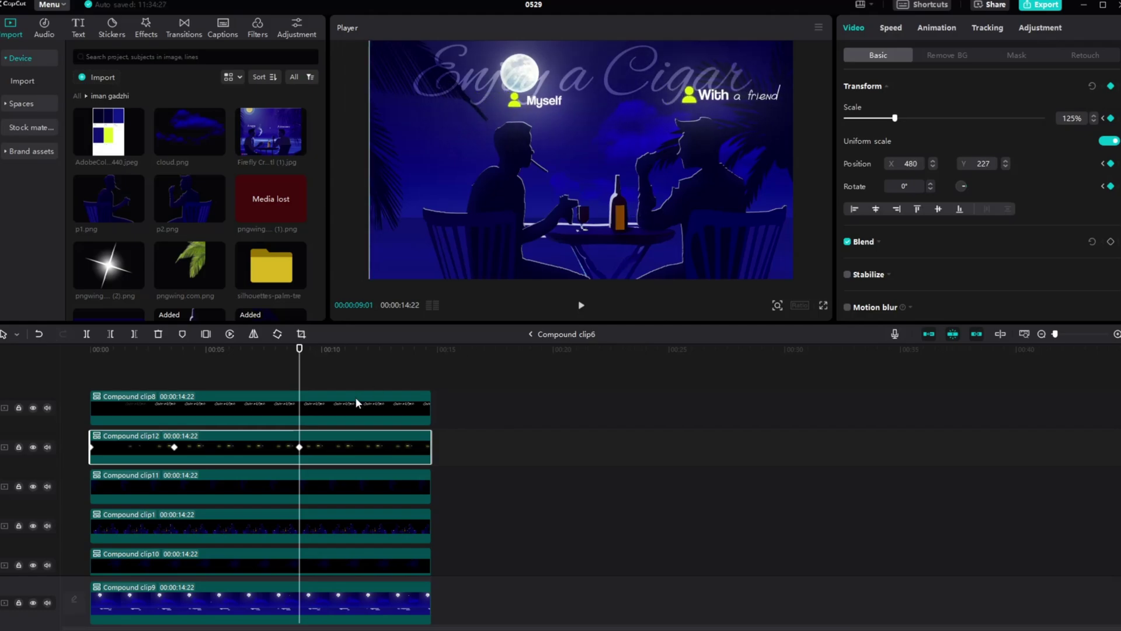
click(358, 403)
click(883, 28)
drag(705, 241, 620, 233)
At 00:00:09:01, shift Compound clip11 to the right and move Compound clip1 to X 489
click(301, 486)
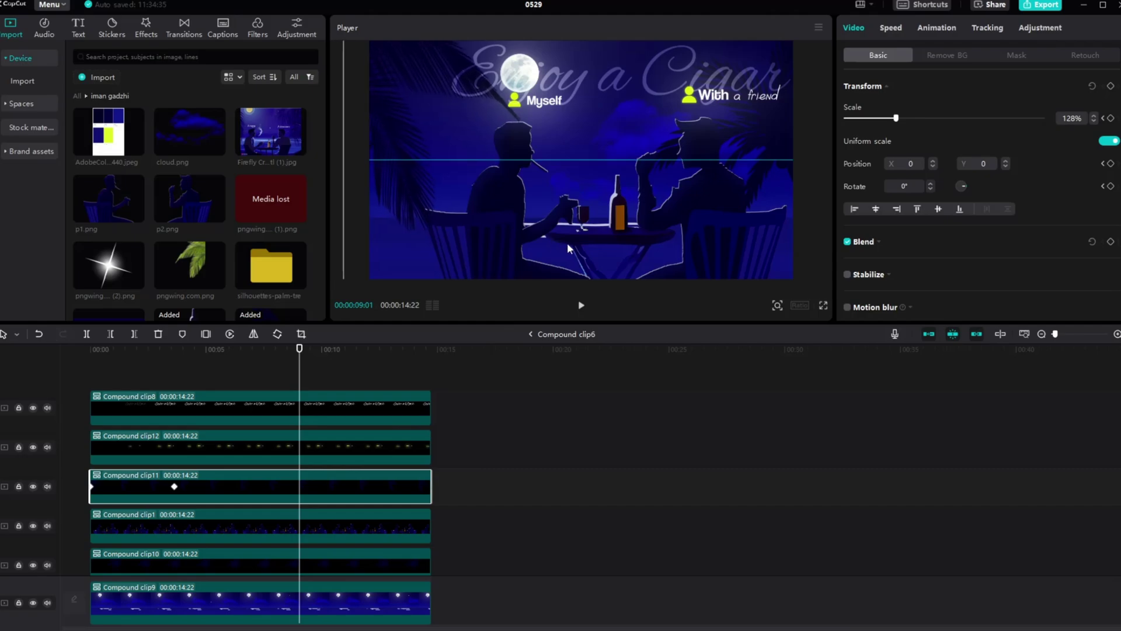
click(303, 526)
drag(625, 232, 657, 237)
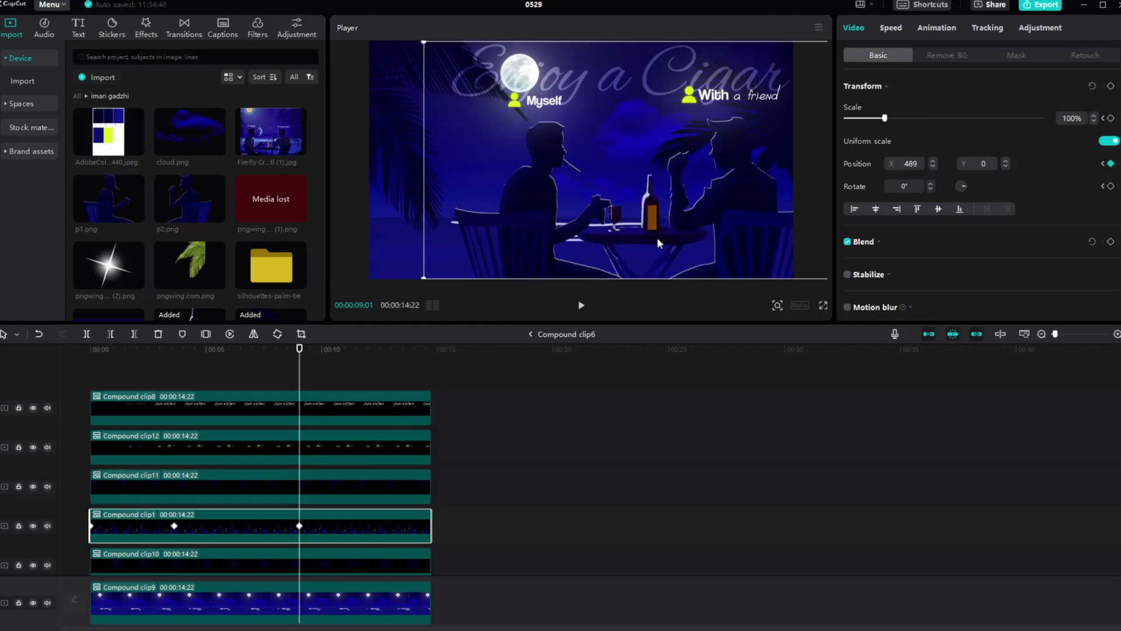
At 00:00:09:01, move Compound clip10 to X 999 and the background layer, Compound clip9, to X 86
click(288, 562)
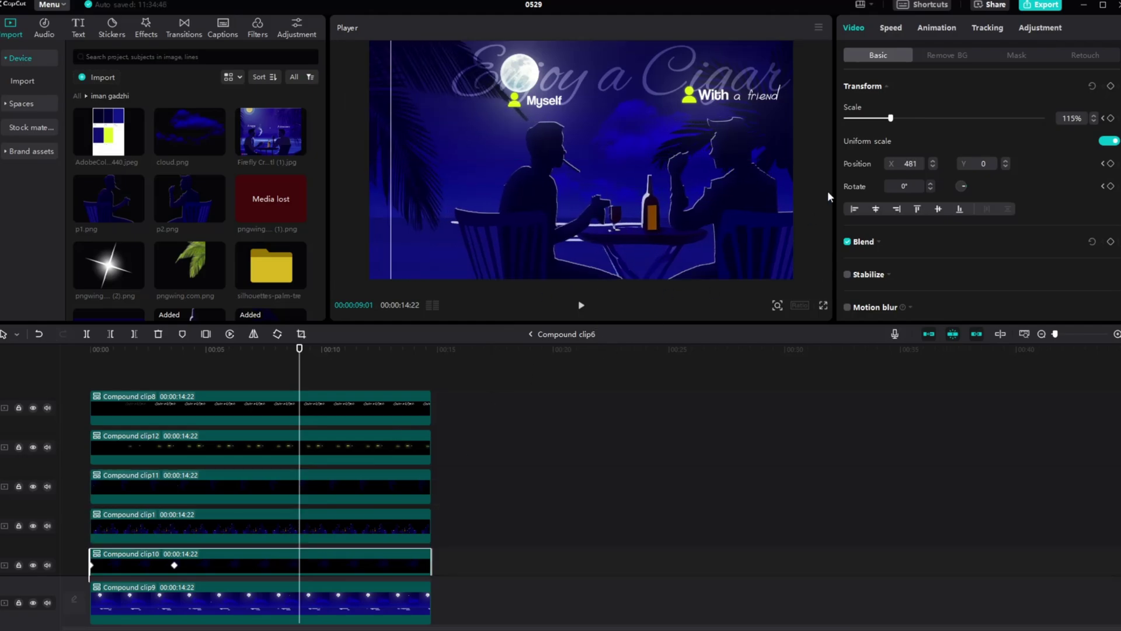
drag(612, 228, 644, 228)
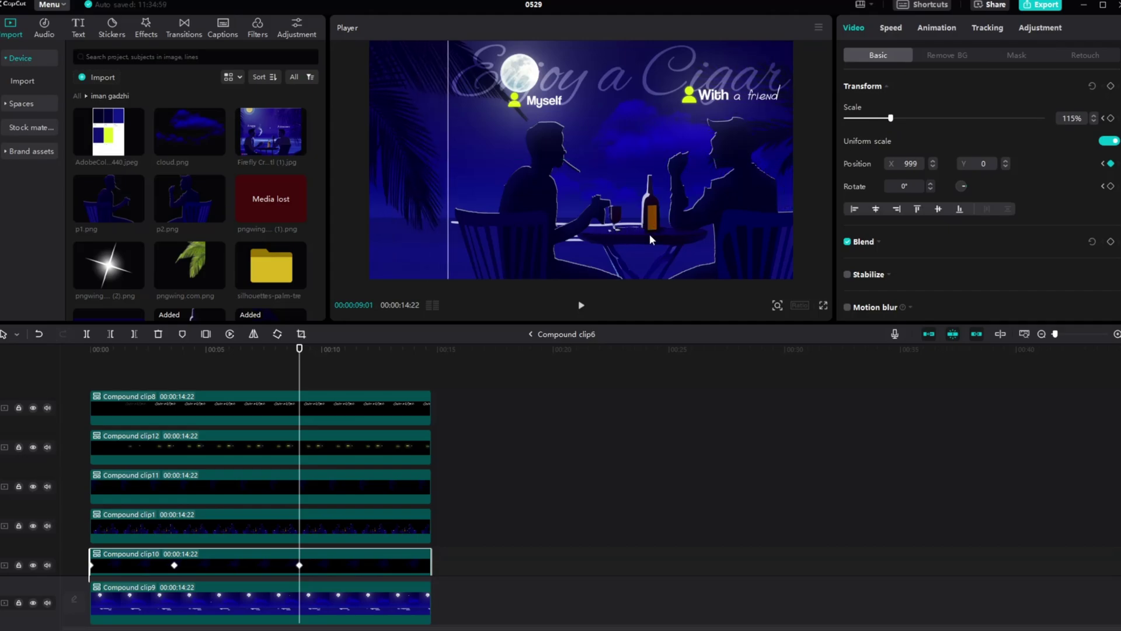
click(297, 590)
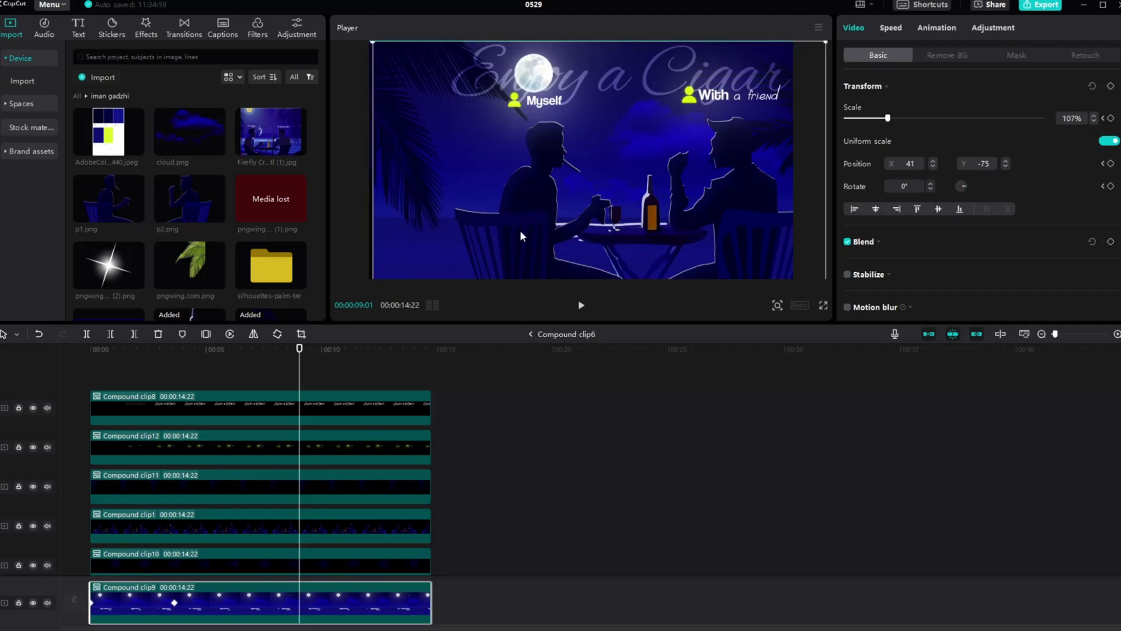
drag(507, 231, 519, 232)
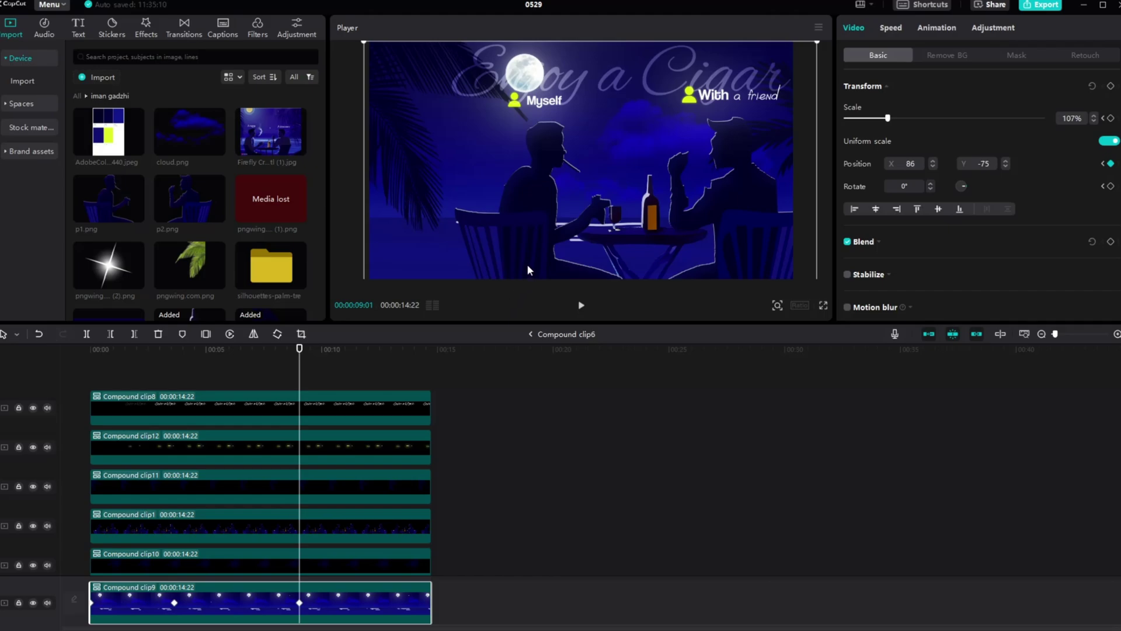
Play back the complete camera animation from the start to check the movement of all layers
drag(300, 349, 88, 390)
click(584, 307)
scroll(318, 483, down, 2)
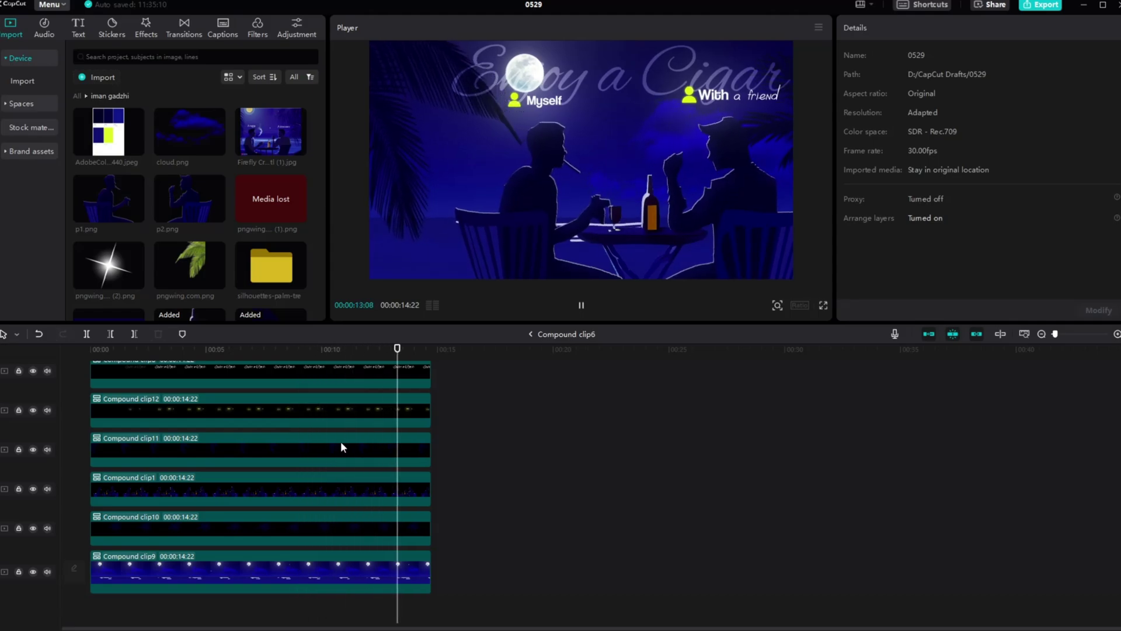
drag(430, 349, 67, 438)
click(531, 335)
click(283, 422)
click(581, 305)
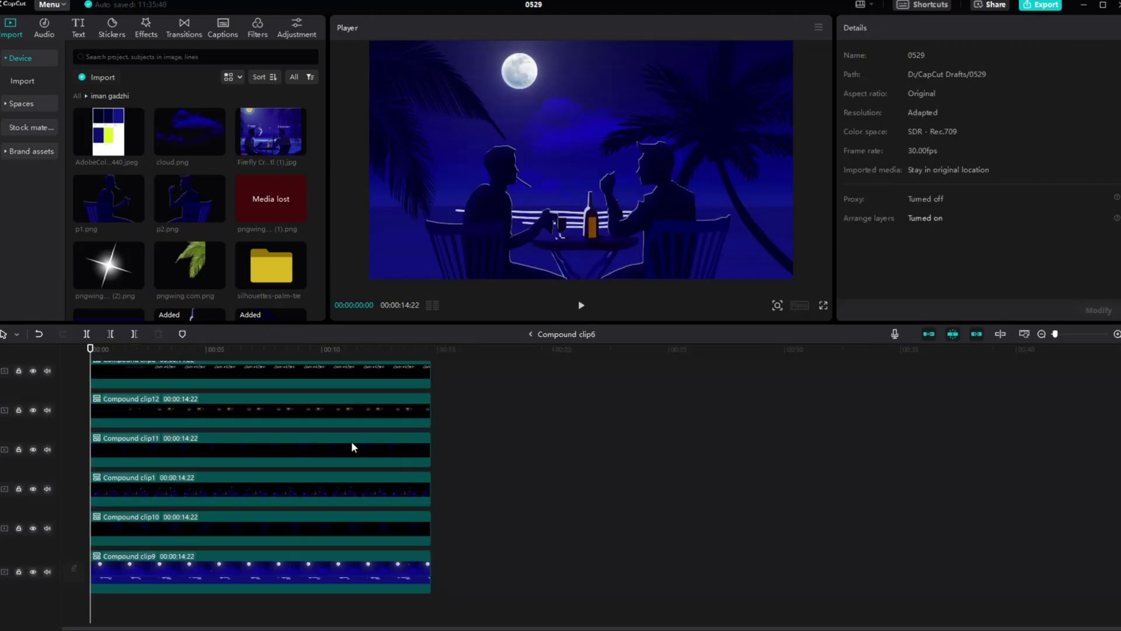
Smooth Compound clip9's scale, X and Y keyframes with free curves in its keyframe animation graphs, and hide the graphs
right_click(344, 576)
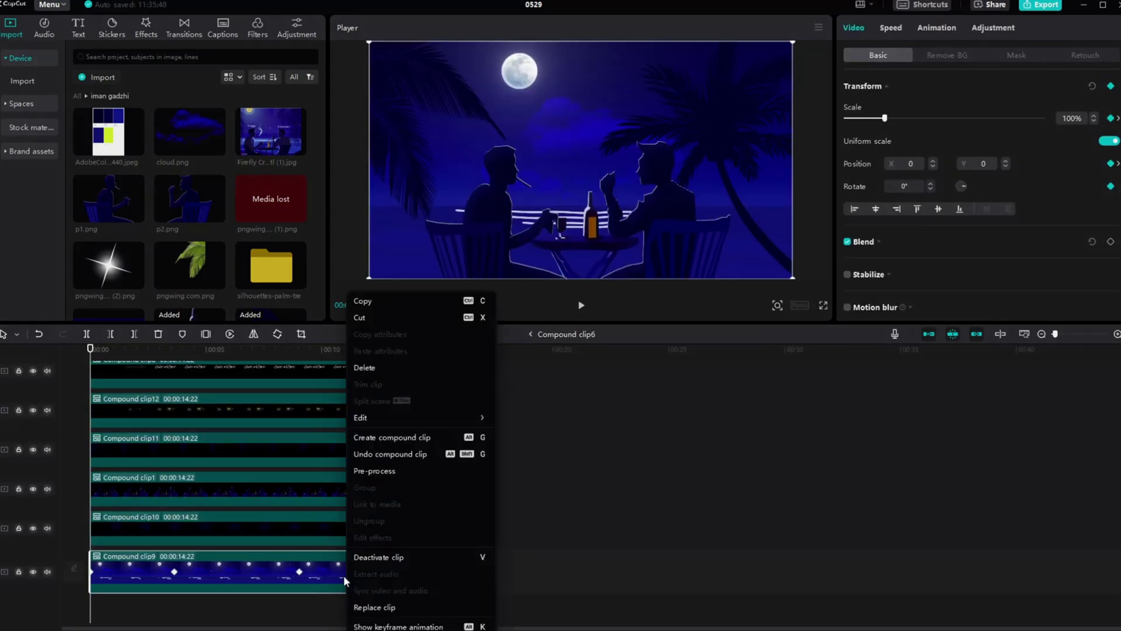
click(547, 518)
click(423, 504)
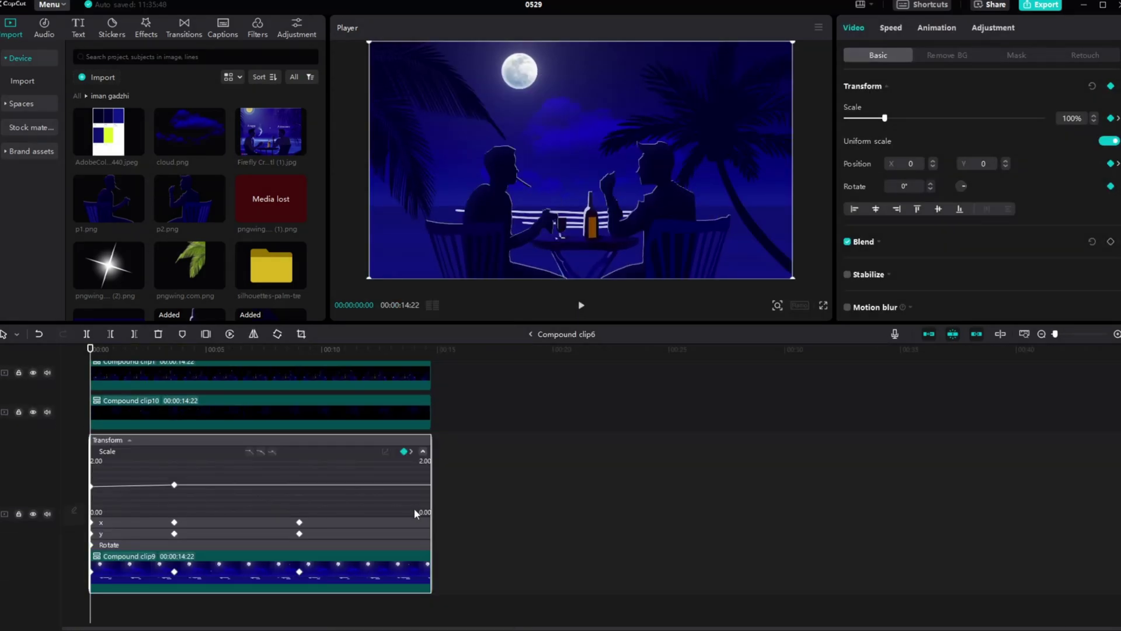
click(335, 536)
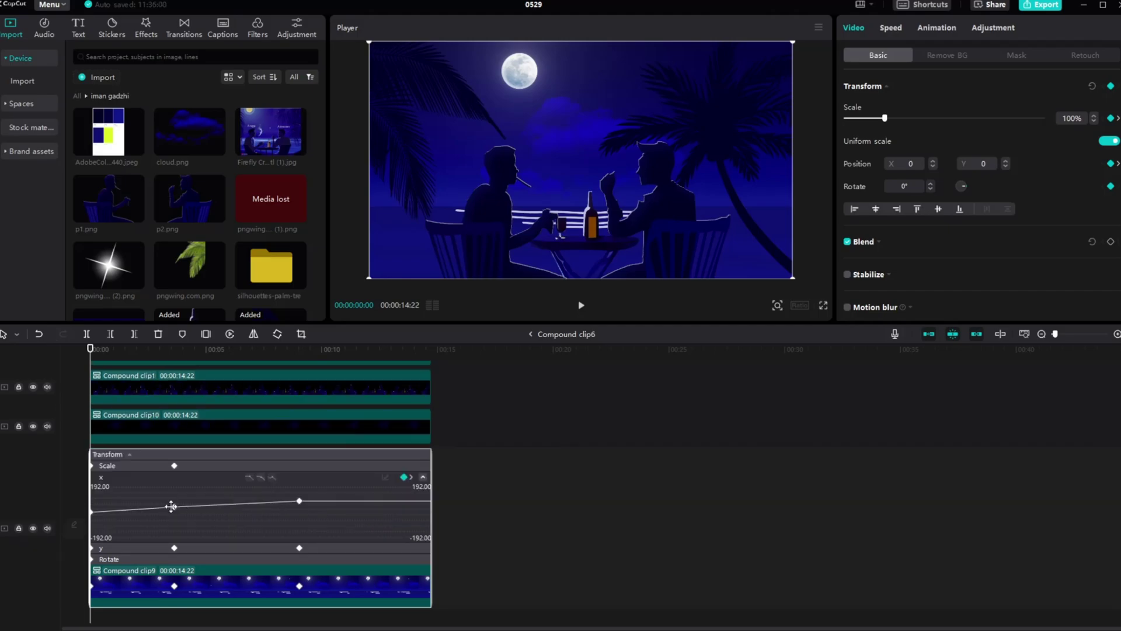
click(342, 547)
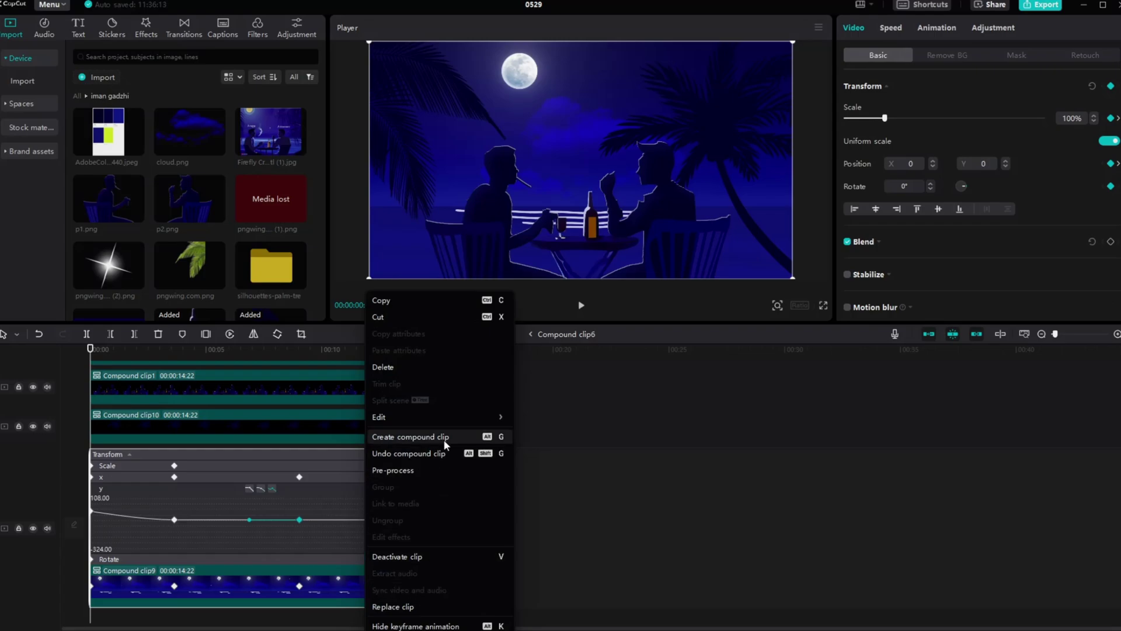
click(429, 625)
Apply free curves to Compound clip10's scale, X and Y keyframes, and hide its keyframe animation
click(278, 538)
key(alt+k)
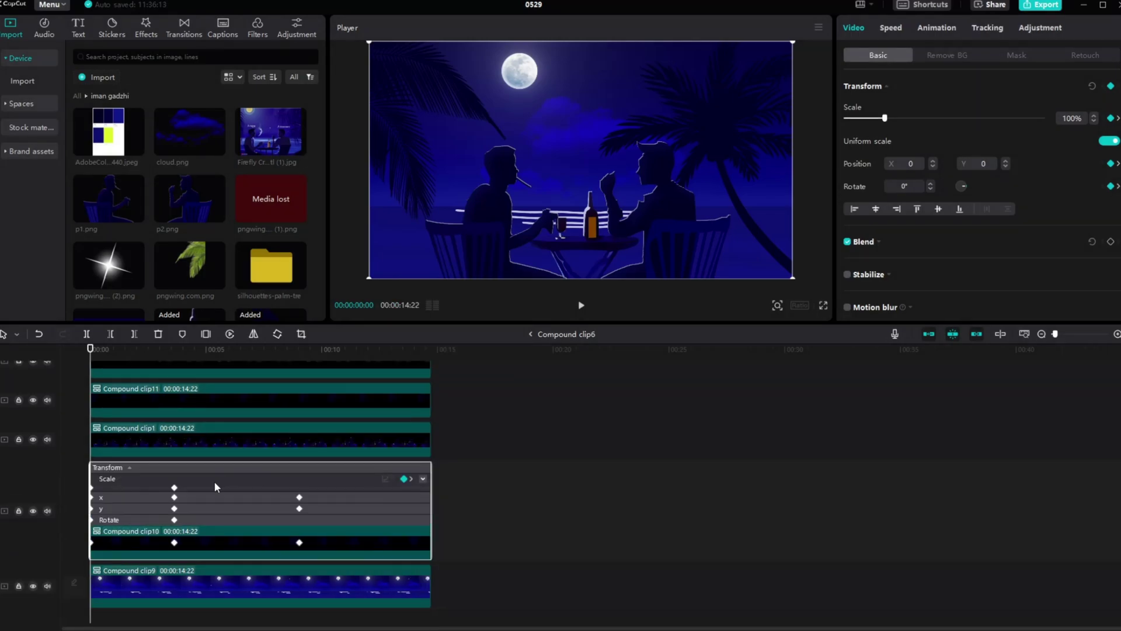
click(425, 476)
click(336, 499)
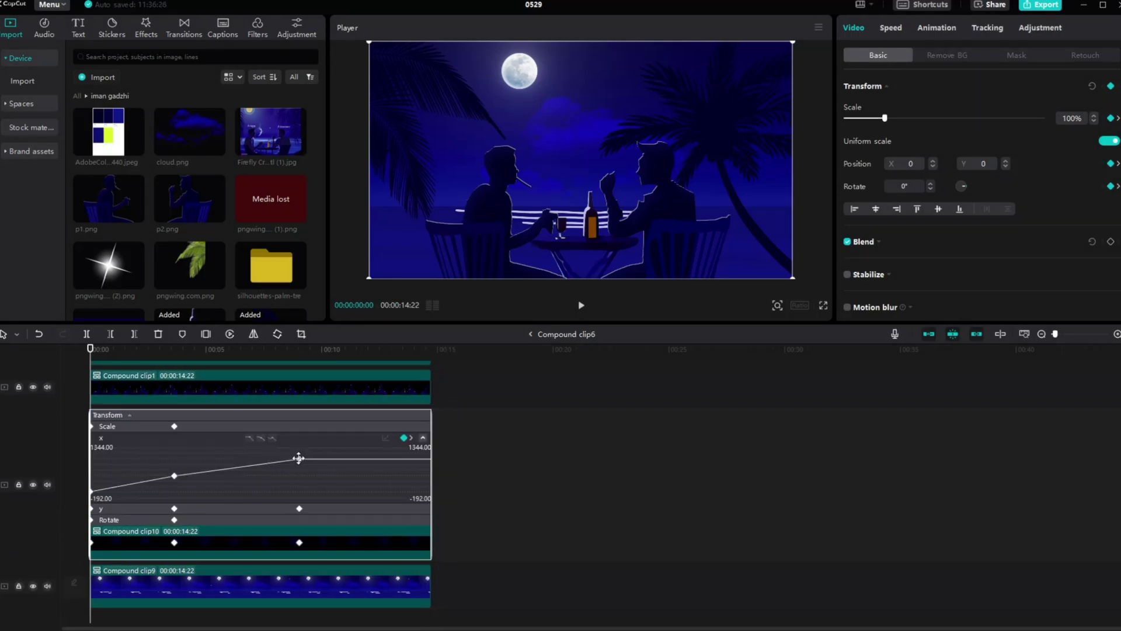
click(344, 507)
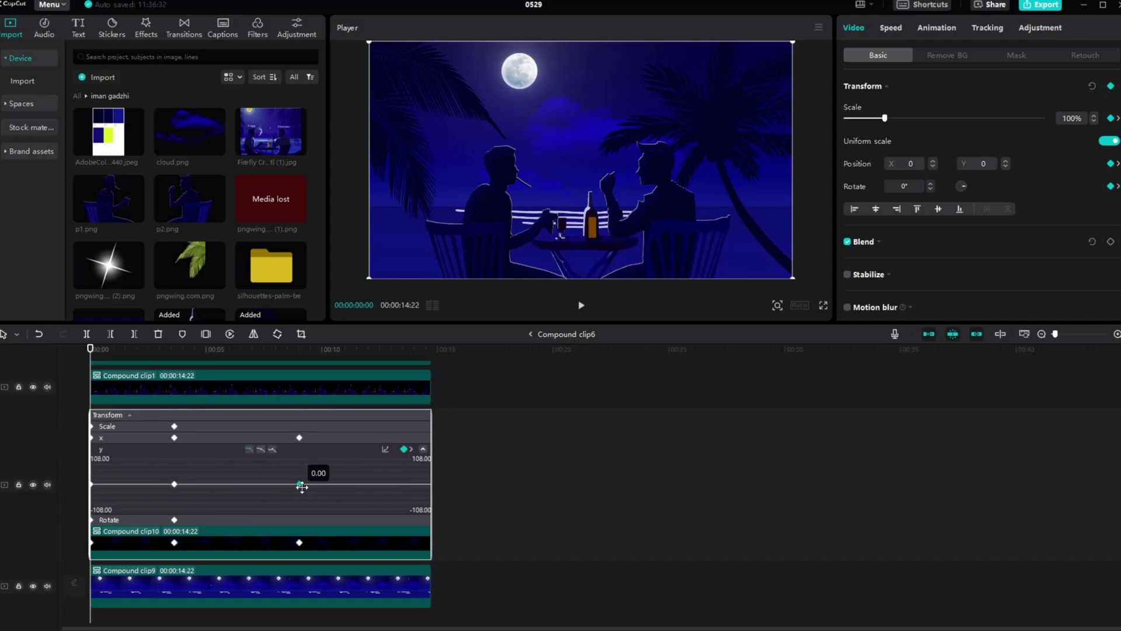
click(274, 449)
right_click(353, 541)
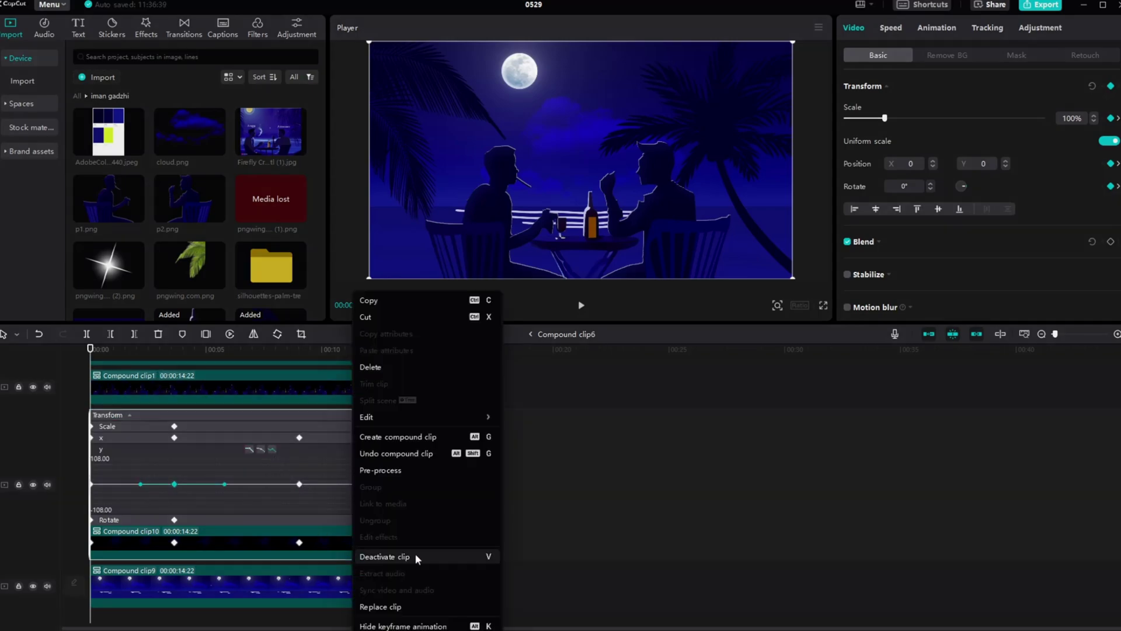
click(430, 625)
Ease Compound clip1's scale, Y and X keyframes with free curves, and hide its keyframe animation
right_click(380, 507)
click(346, 505)
key(alt+k)
click(417, 443)
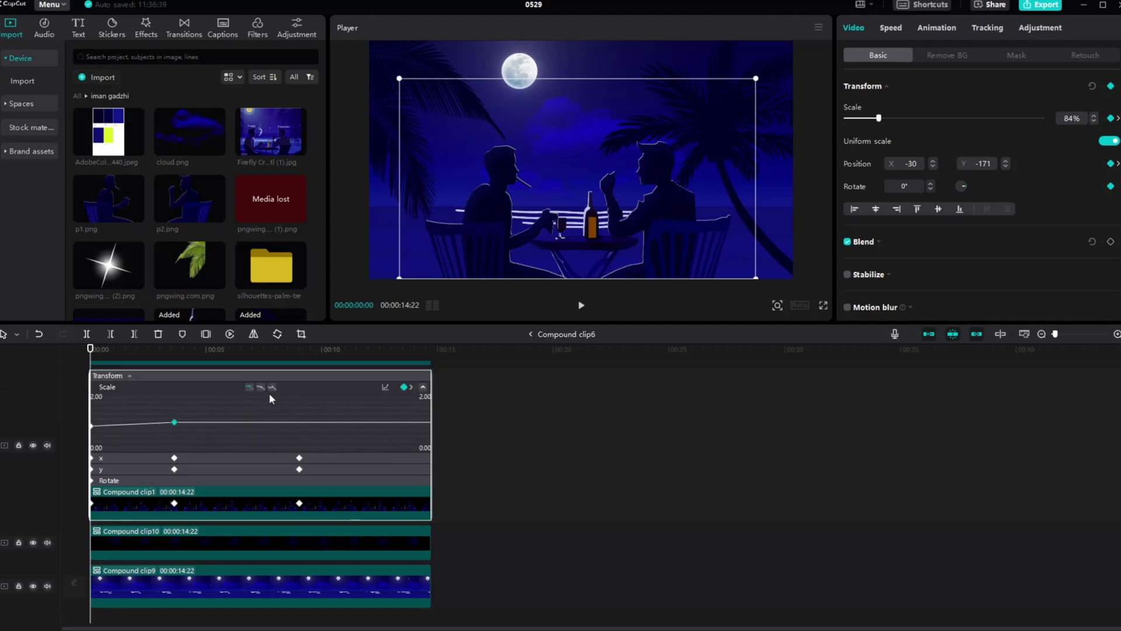
click(174, 469)
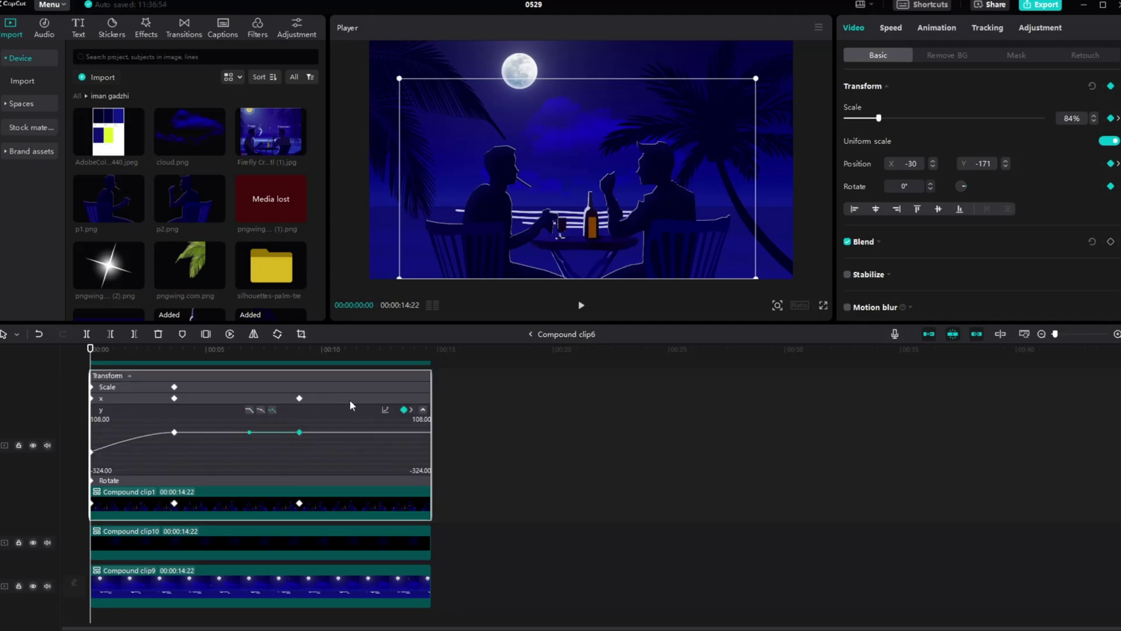
click(350, 399)
click(272, 399)
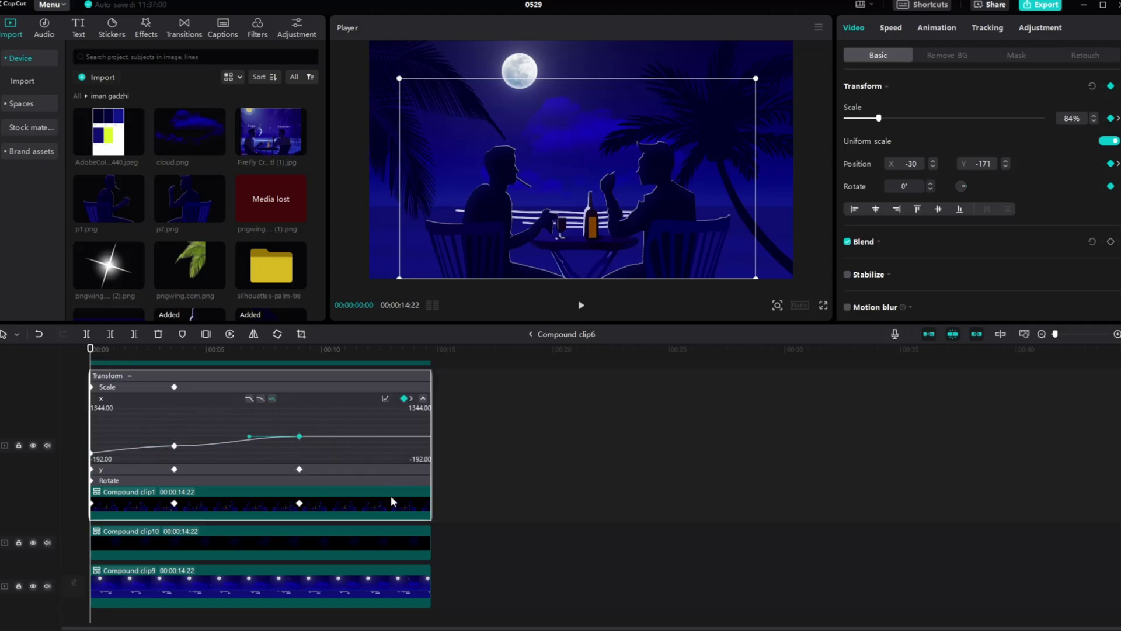
right_click(391, 495)
click(408, 625)
Smooth Compound clip11's scale, X and Y keyframes with free curves, and hide its keyframe animation
right_click(372, 474)
click(408, 625)
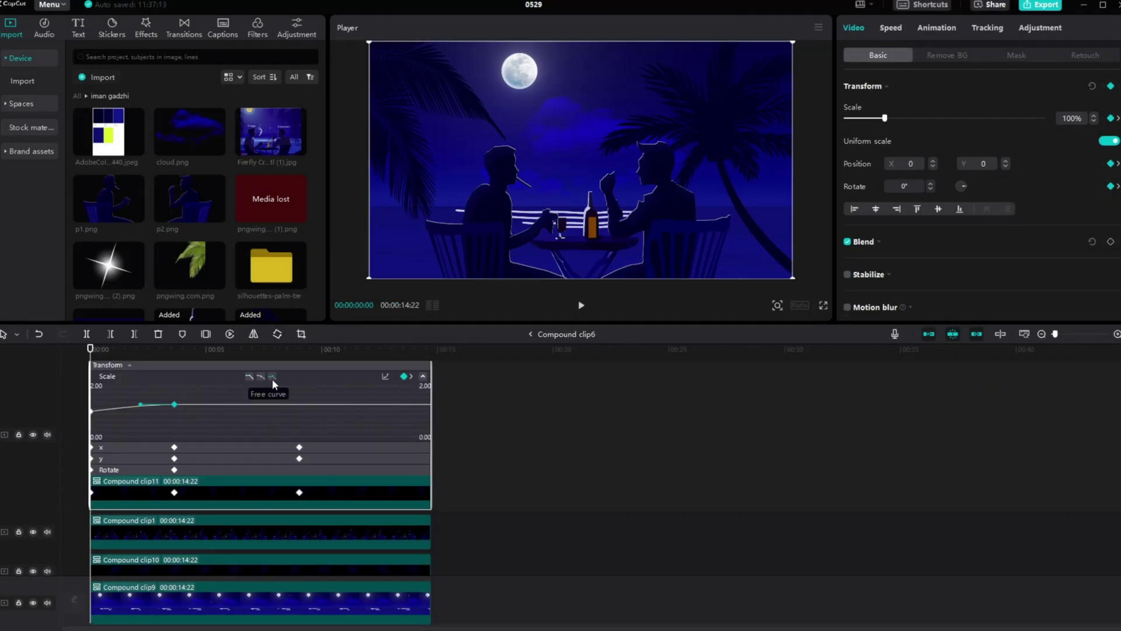
click(417, 446)
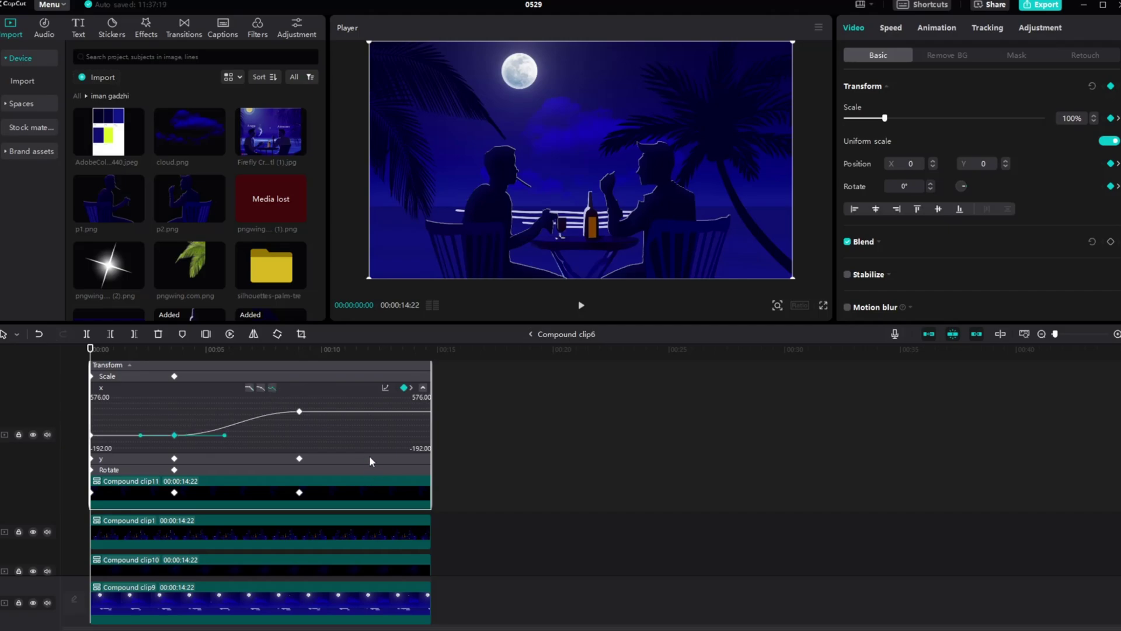
click(370, 459)
right_click(348, 494)
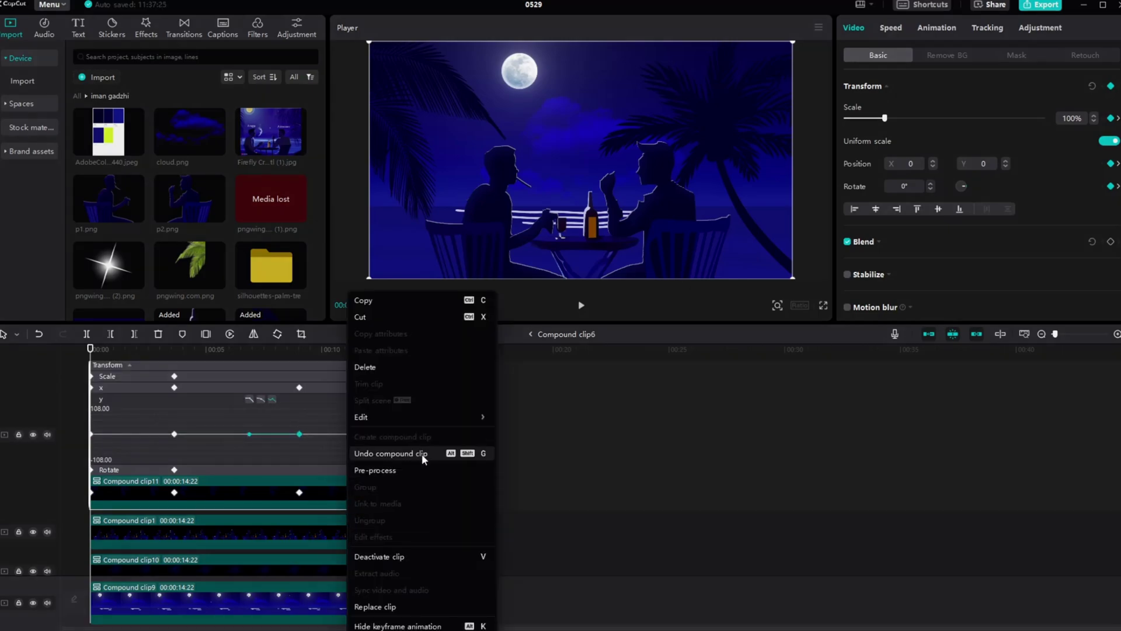
click(409, 625)
Apply free curves to Compound clip12's scale, X, Y and rotate keyframes, and hide its keyframe animation
right_click(360, 457)
click(443, 618)
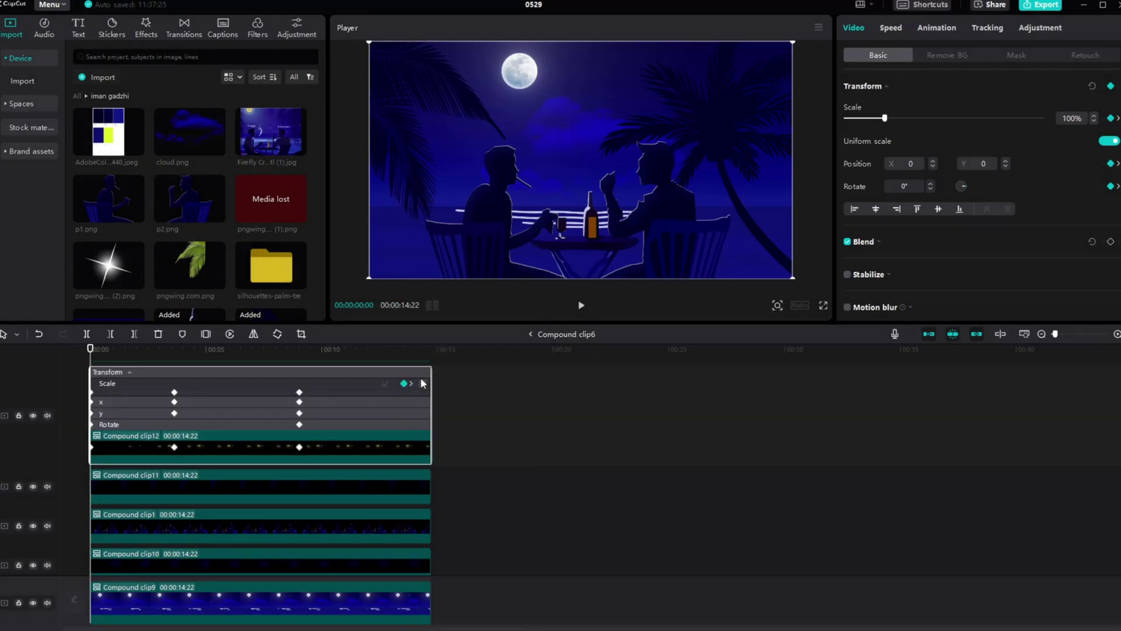
click(327, 445)
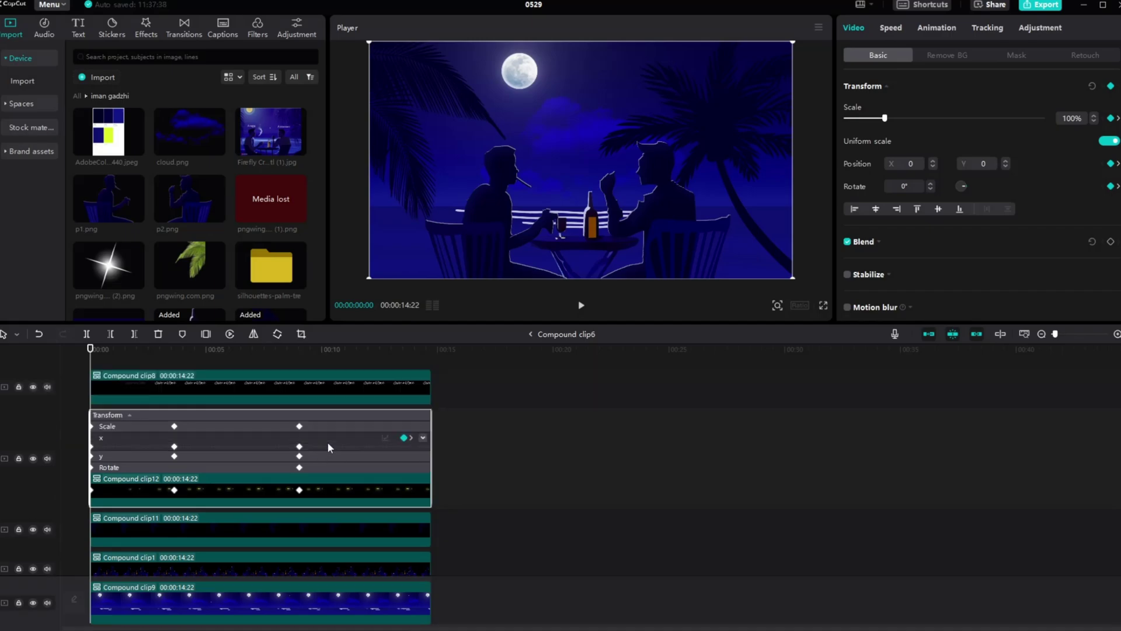
click(355, 455)
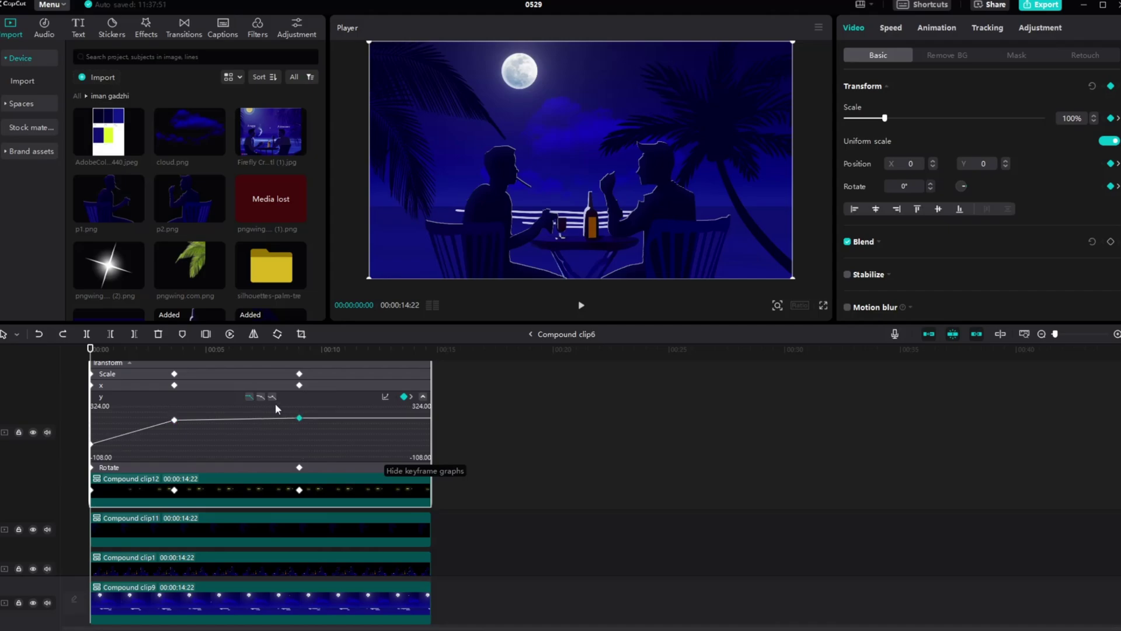
click(360, 466)
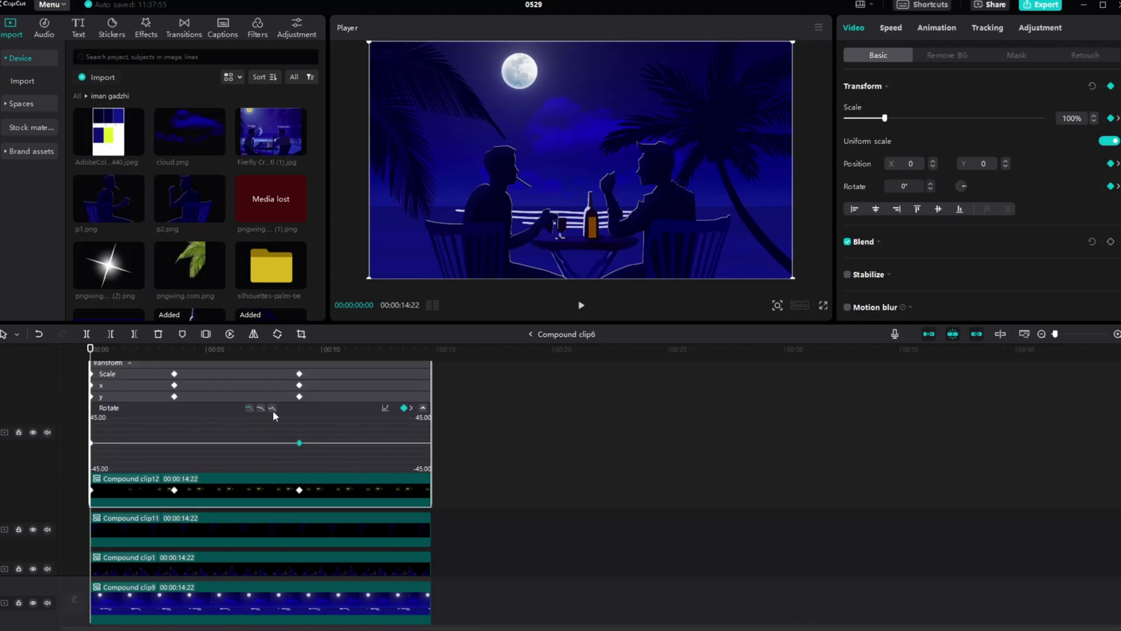
right_click(343, 520)
click(403, 606)
Ease the keyframes of the title layer, Compound clip8, with free curves for scale, X and Y, and hide its keyframe animation
right_click(372, 409)
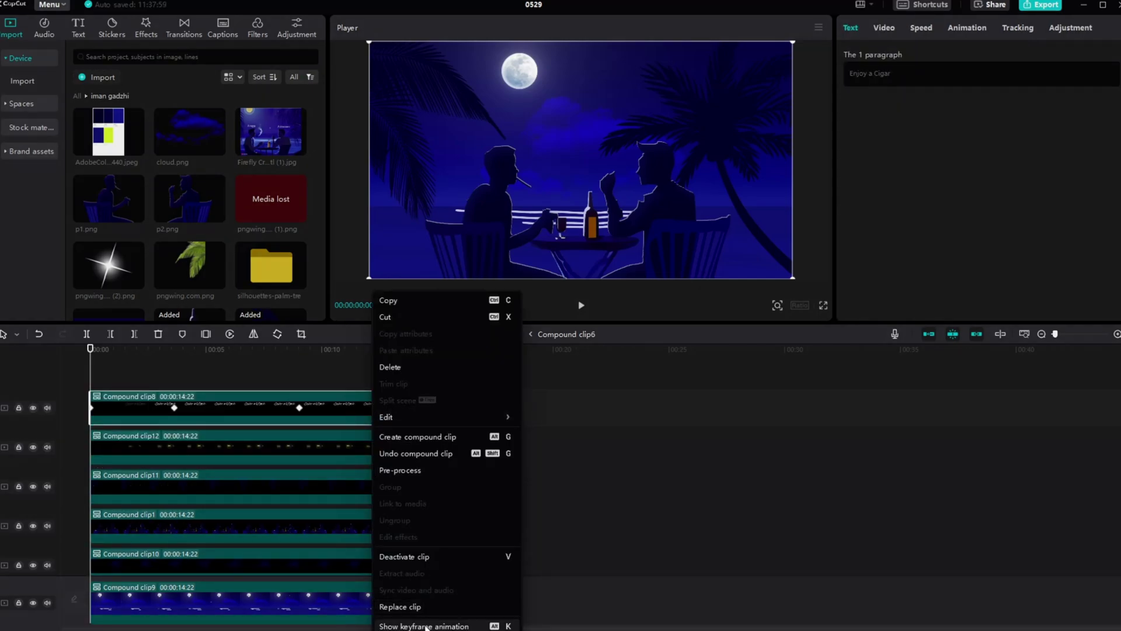
click(423, 625)
click(173, 410)
click(392, 446)
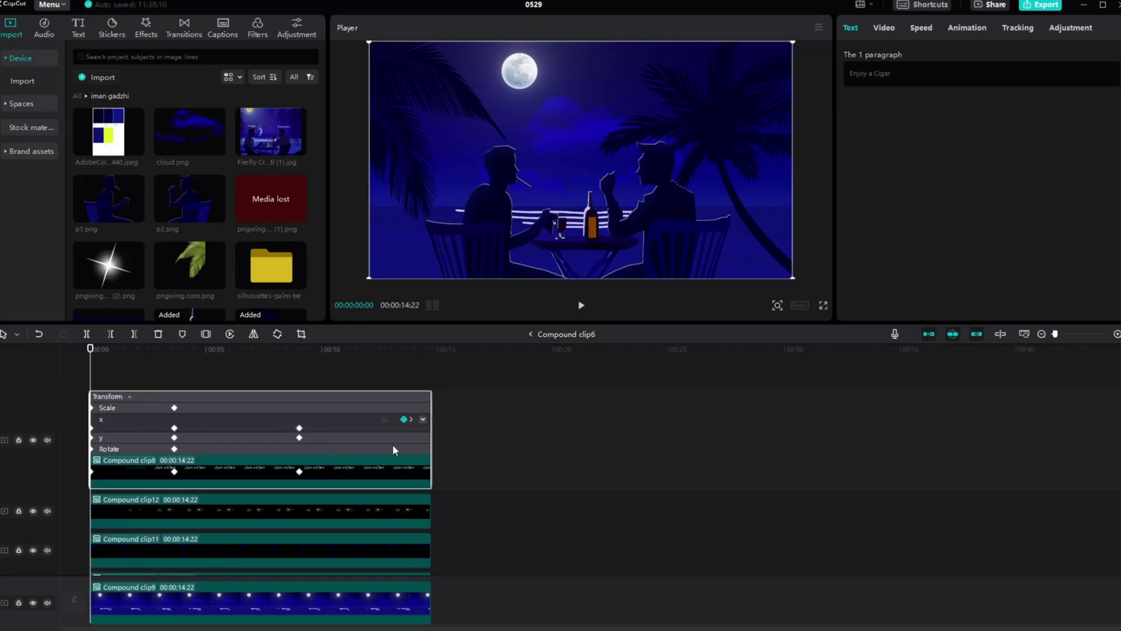
click(337, 437)
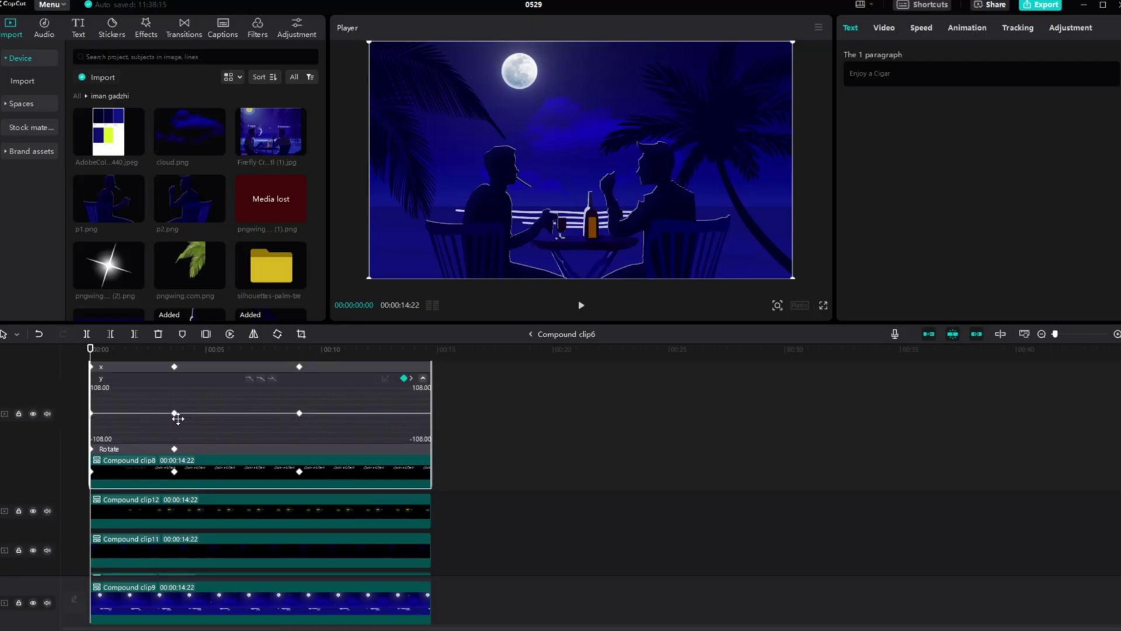
right_click(367, 472)
click(424, 625)
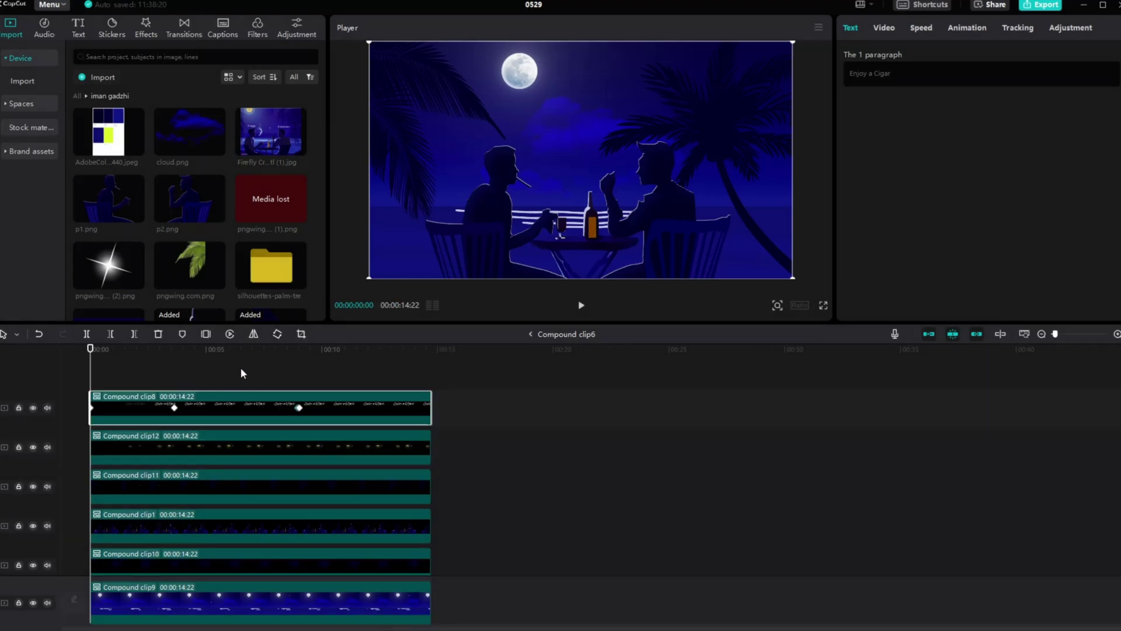
Play back the smoothed camera animation from the start to check the motion
click(240, 368)
click(57, 414)
click(578, 312)
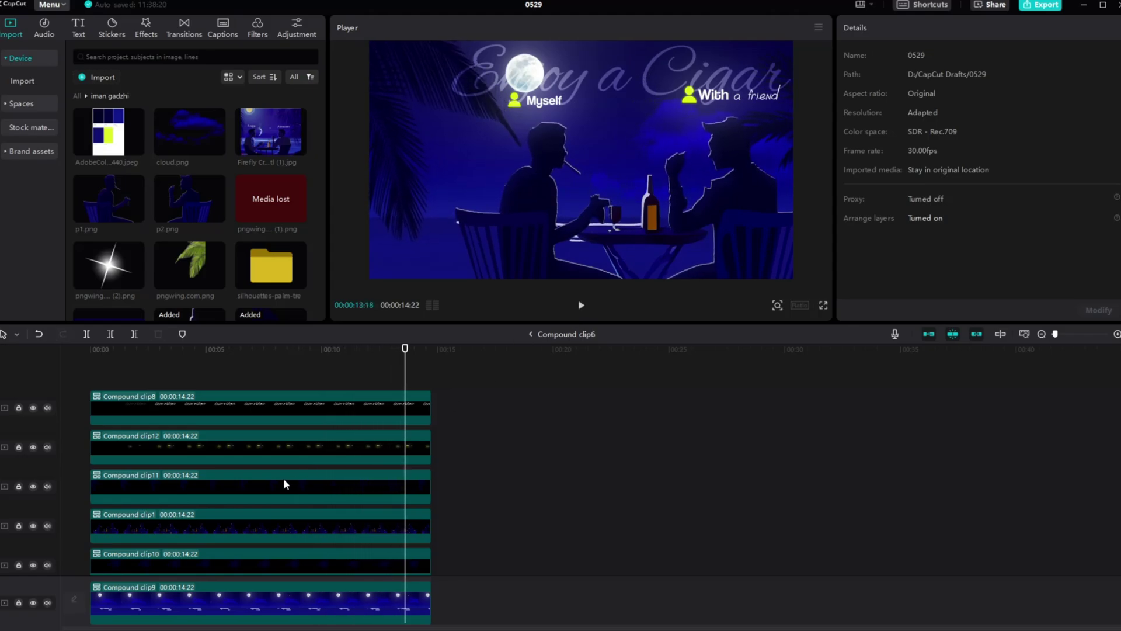
Copy the starting keyframe of each compound clip to the timeline's end at 00:00:14:22
click(93, 488)
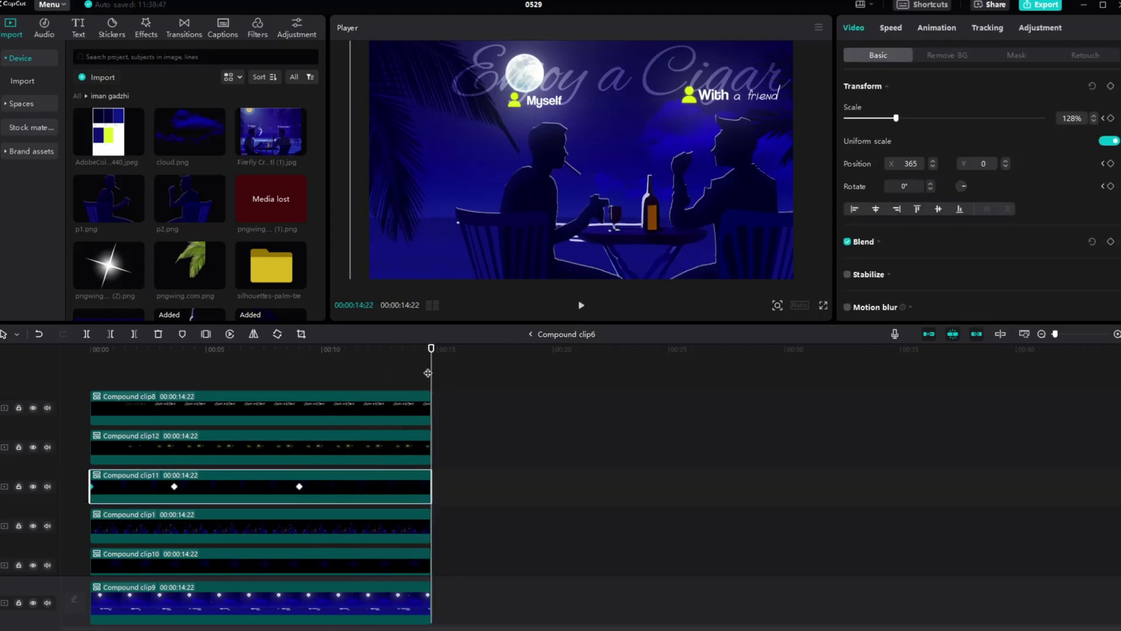
click(94, 410)
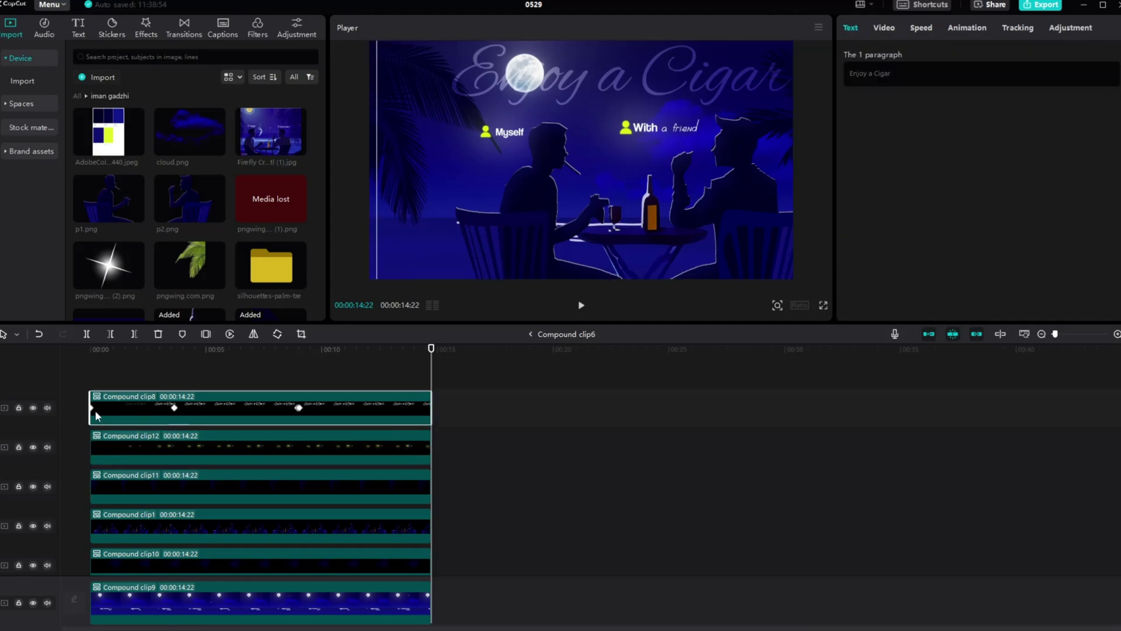
click(387, 496)
click(151, 533)
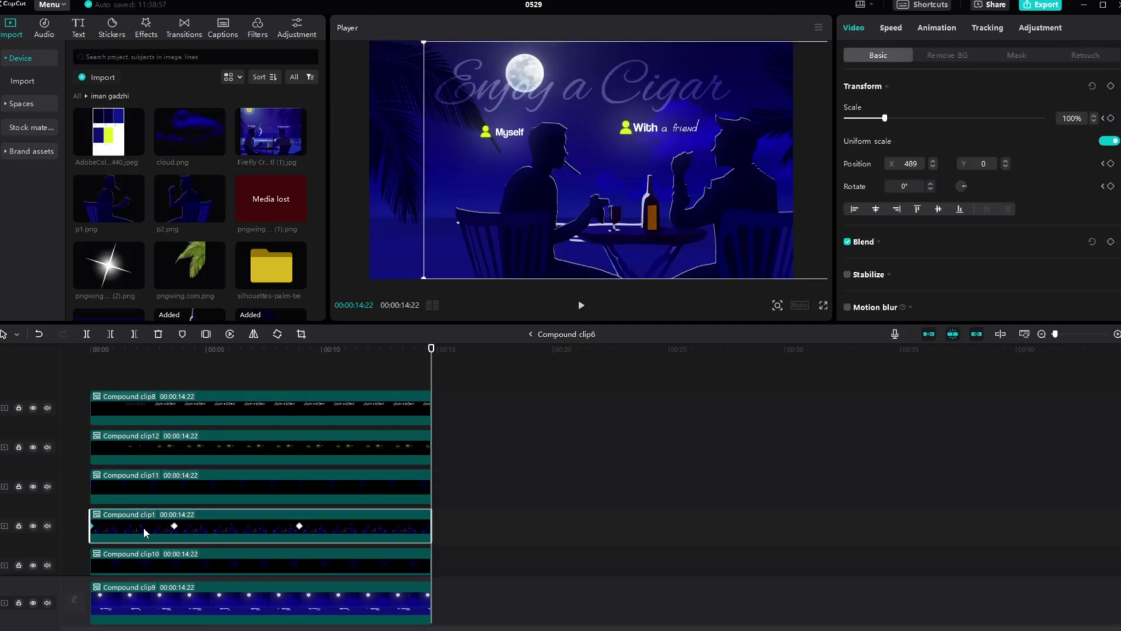
click(166, 572)
scroll(99, 573, down, 1)
click(103, 578)
Smooth the ending Y, X and scale keyframes of Compound clip9 with free curves
drag(431, 349, 305, 420)
drag(451, 610, 352, 299)
click(467, 485)
scroll(409, 479, down, 1)
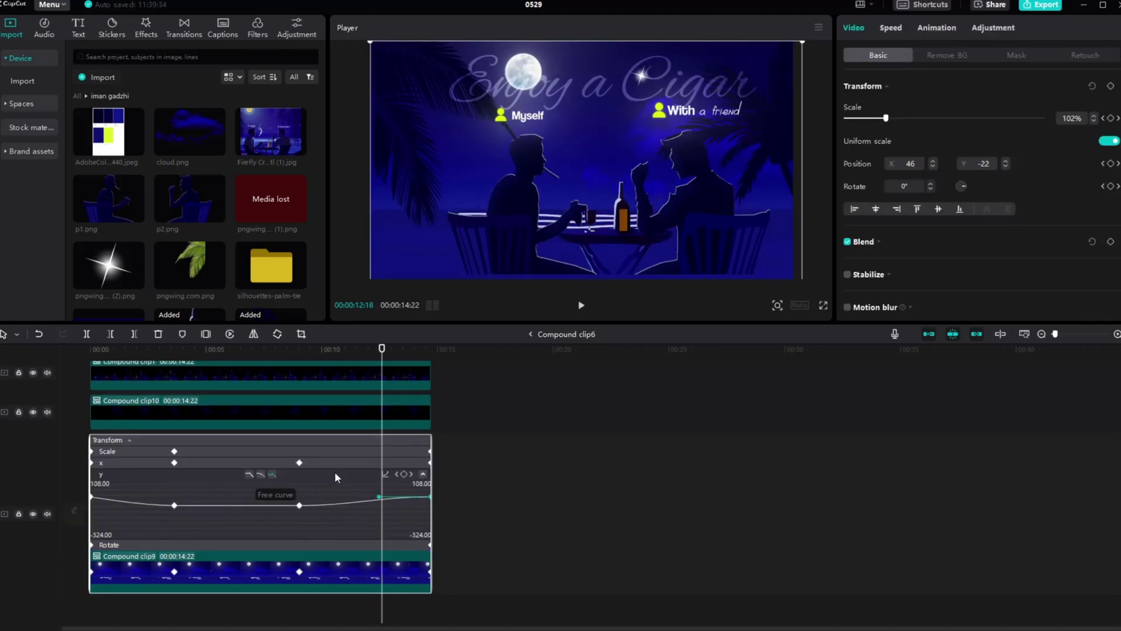
click(422, 462)
scroll(423, 467, up, 1)
click(423, 480)
Apply free curves to Compound clip10's ending scale and position keyframes, and hide its keyframe animation
right_click(361, 440)
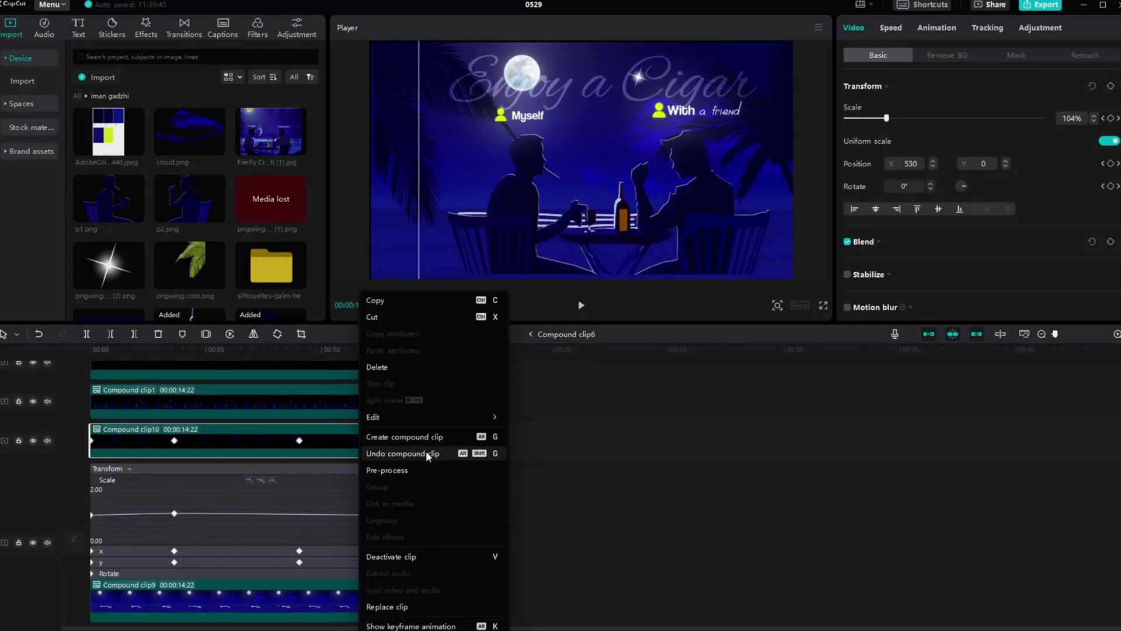
click(425, 625)
scroll(372, 439, down, 2)
right_click(371, 441)
click(425, 625)
click(423, 423)
click(423, 411)
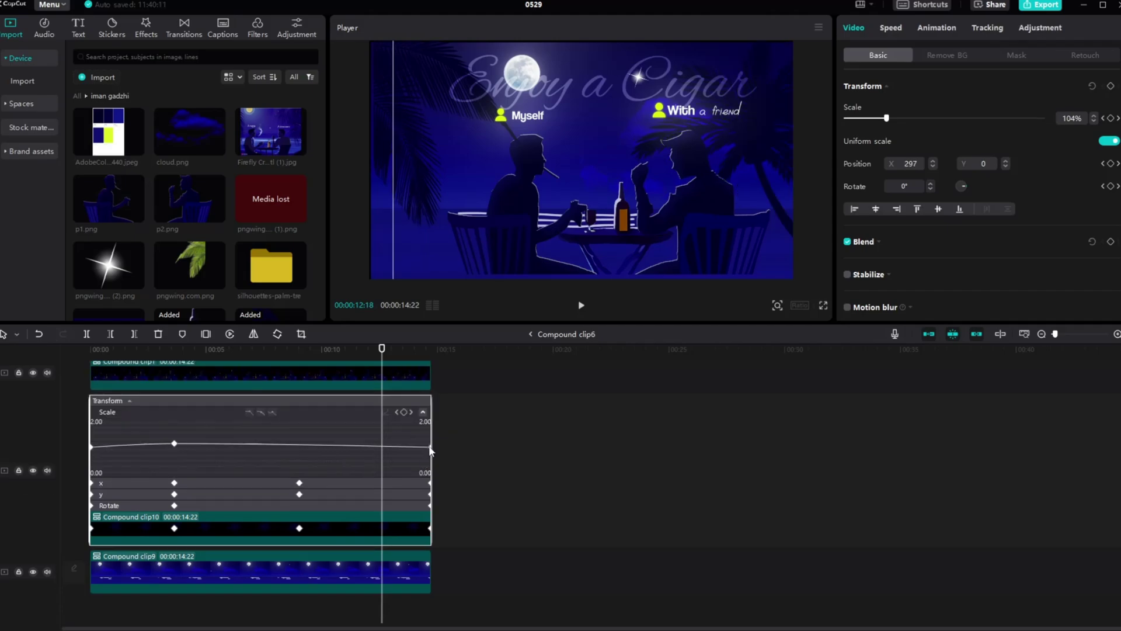
scroll(408, 467, up, 1)
right_click(320, 541)
click(386, 626)
Ease Compound clip1's ending scale, X and Y keyframes with free curves, and hide its keyframe animation
right_click(345, 503)
click(409, 625)
click(423, 388)
scroll(364, 467, up, 1)
click(423, 497)
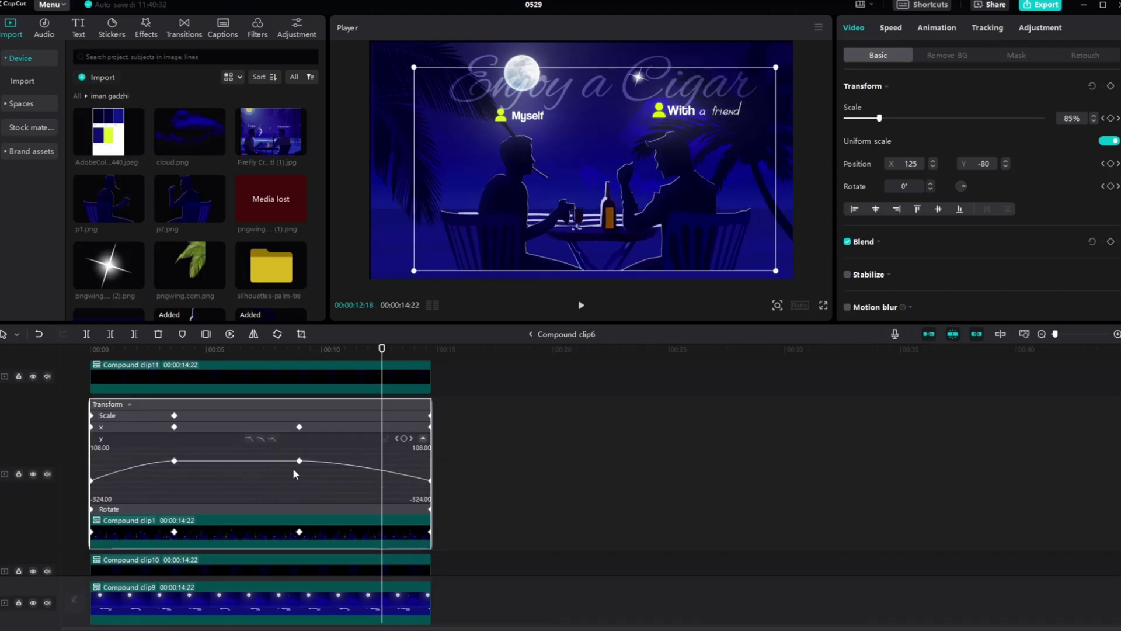
click(385, 438)
right_click(348, 535)
click(403, 626)
Smooth Compound clip11's ending X and scale keyframes with free curves, and hide its keyframe animation
right_click(347, 487)
click(403, 625)
click(422, 381)
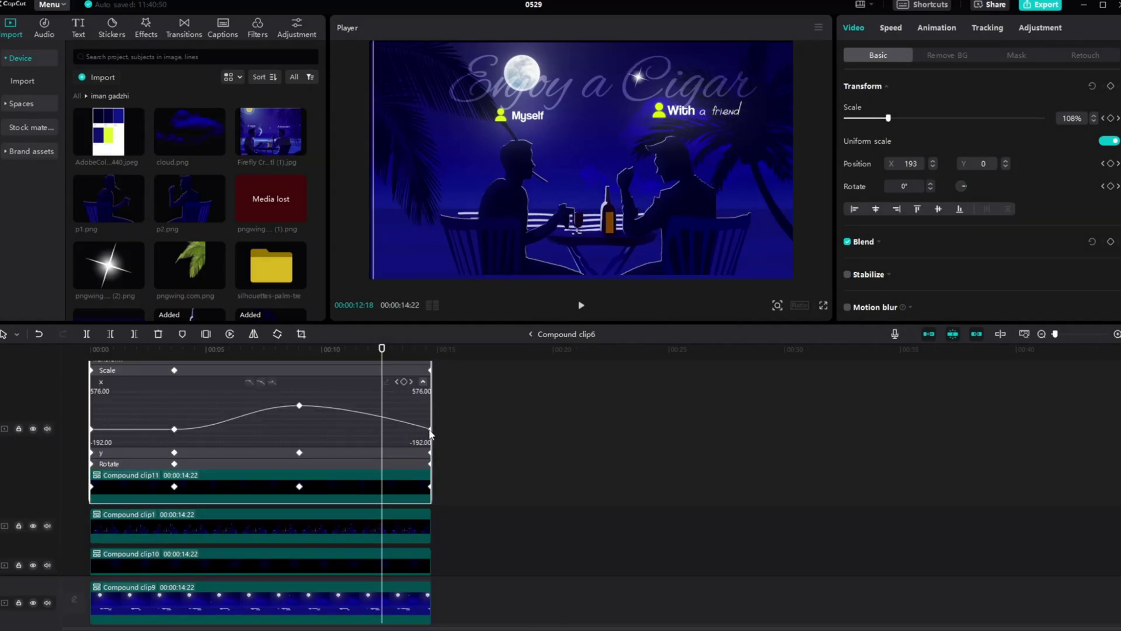
double_click(430, 433)
click(530, 334)
right_click(394, 422)
click(417, 625)
click(423, 415)
scroll(408, 403, up, 2)
click(386, 427)
click(622, 432)
click(422, 416)
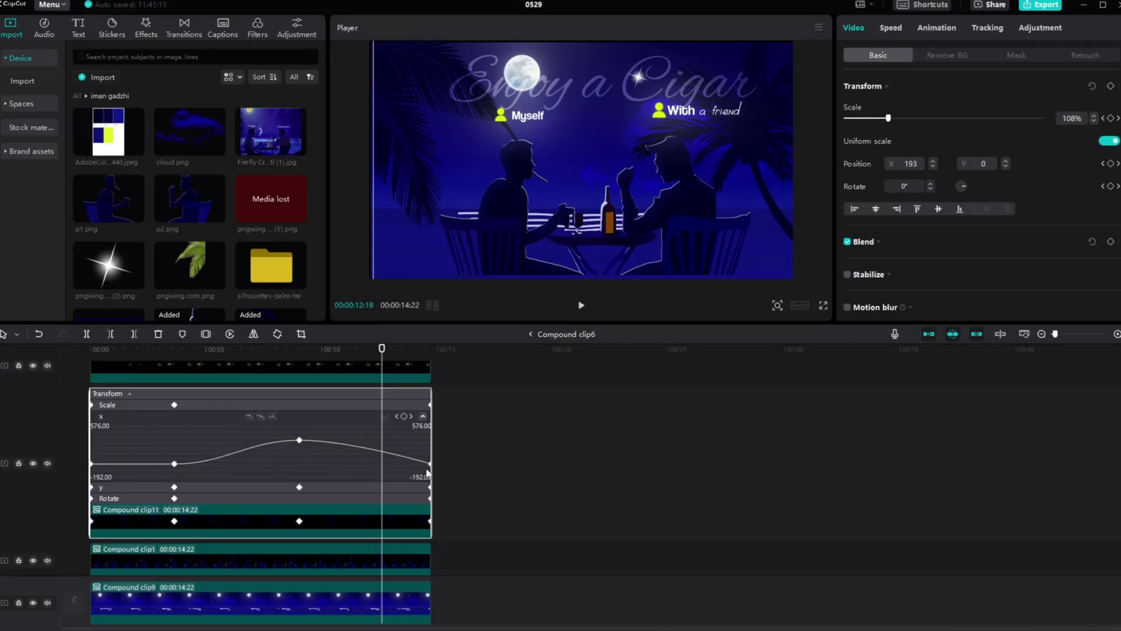
click(423, 405)
right_click(349, 523)
click(403, 626)
Apply free curves to Compound clip12's ending scale, X and Y keyframes, and hide its keyframe animation
right_click(357, 447)
click(409, 625)
click(423, 388)
click(422, 399)
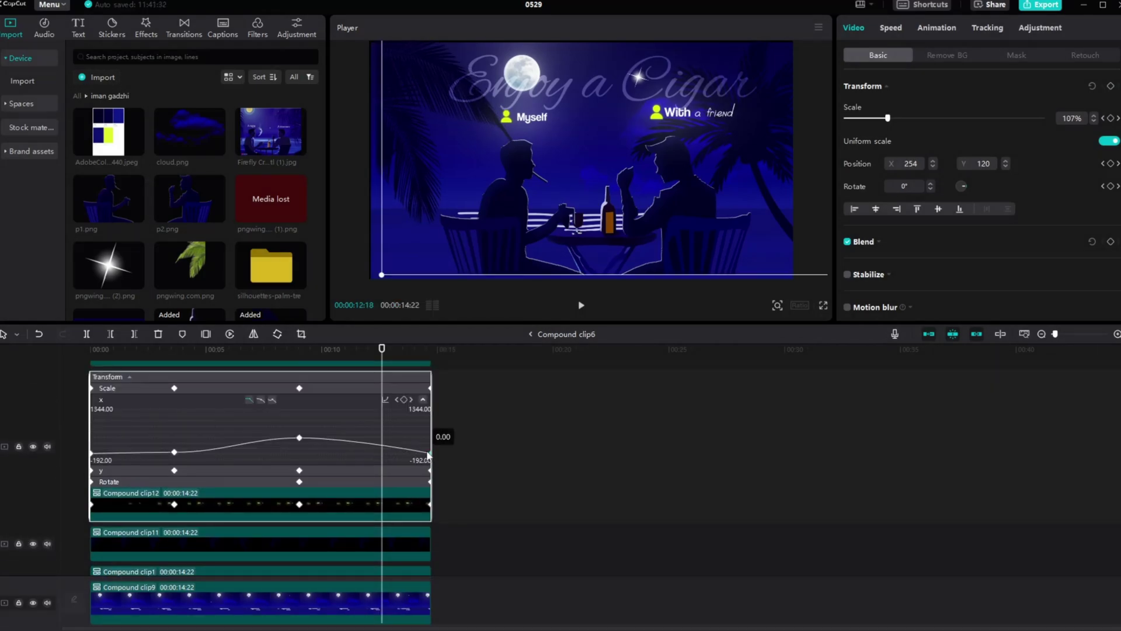
click(423, 410)
right_click(376, 502)
click(420, 626)
Ease the title layer Compound clip8's ending scale and position keyframes with free curves, and hide its keyframe animation
right_click(378, 409)
click(417, 625)
click(424, 408)
click(385, 381)
click(622, 385)
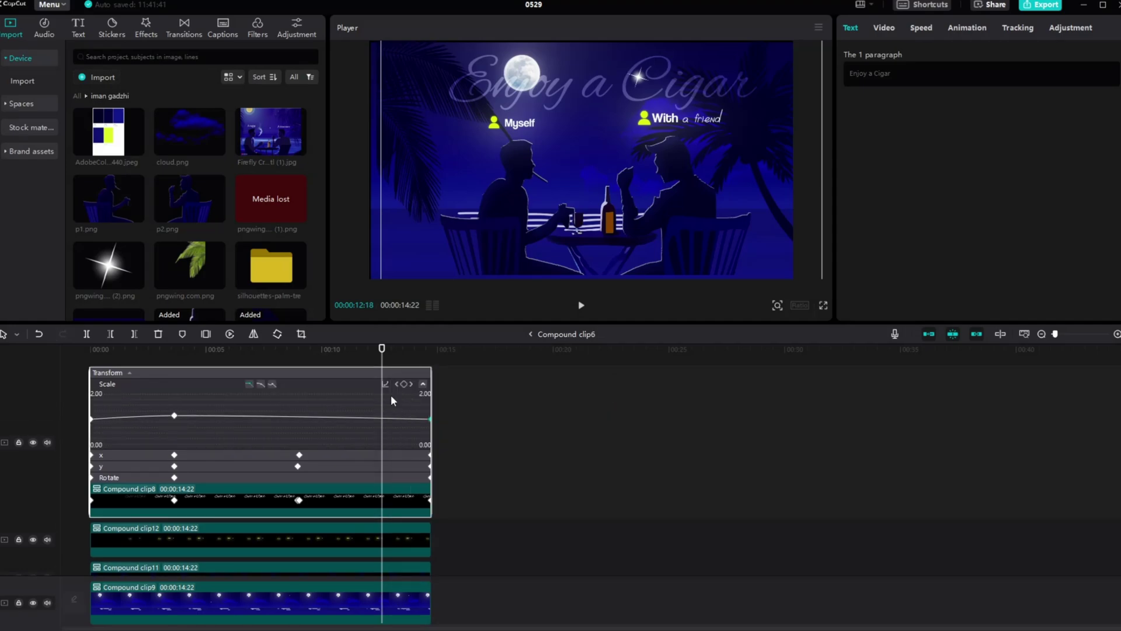
click(423, 456)
click(423, 438)
right_click(386, 469)
click(417, 625)
Play the sequence from the start to check the camera's return to its opening position
click(90, 349)
key(space)
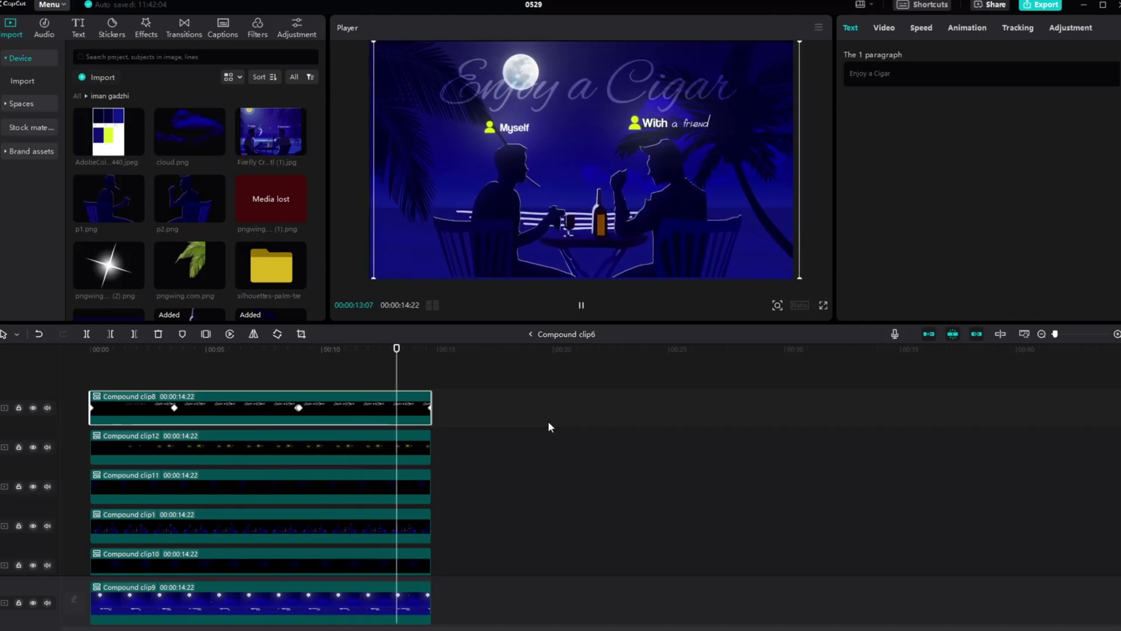
click(374, 386)
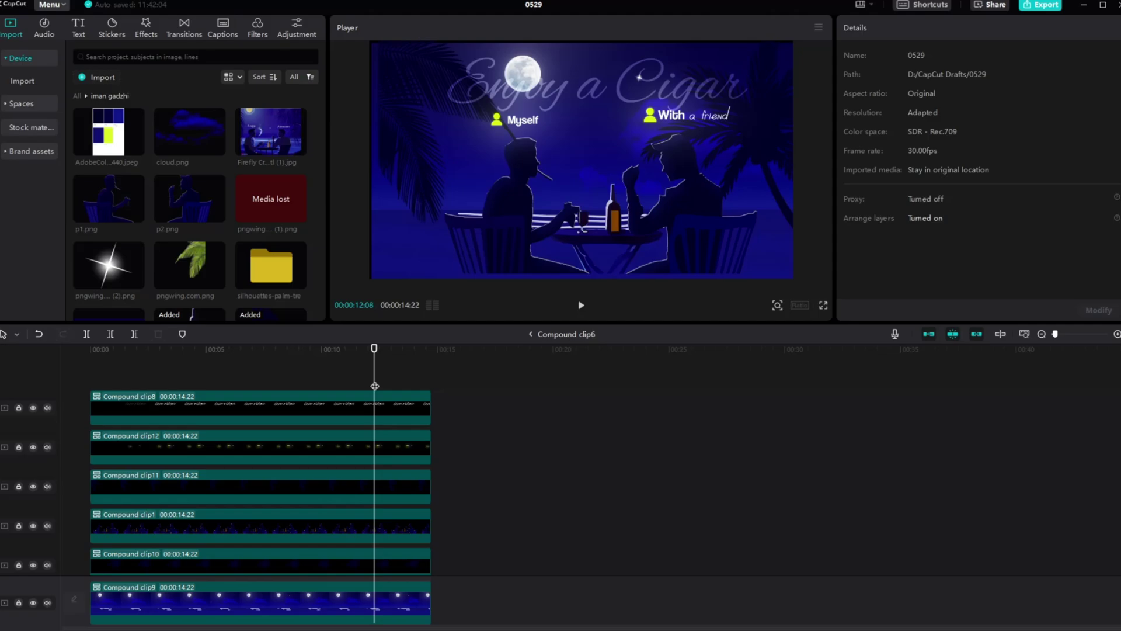
Return to the main timeline, keyframe Compound clip6's transform at 00:00:02:01, and scale it to 107% at 00:00:05:01
click(532, 333)
drag(391, 449, 230, 469)
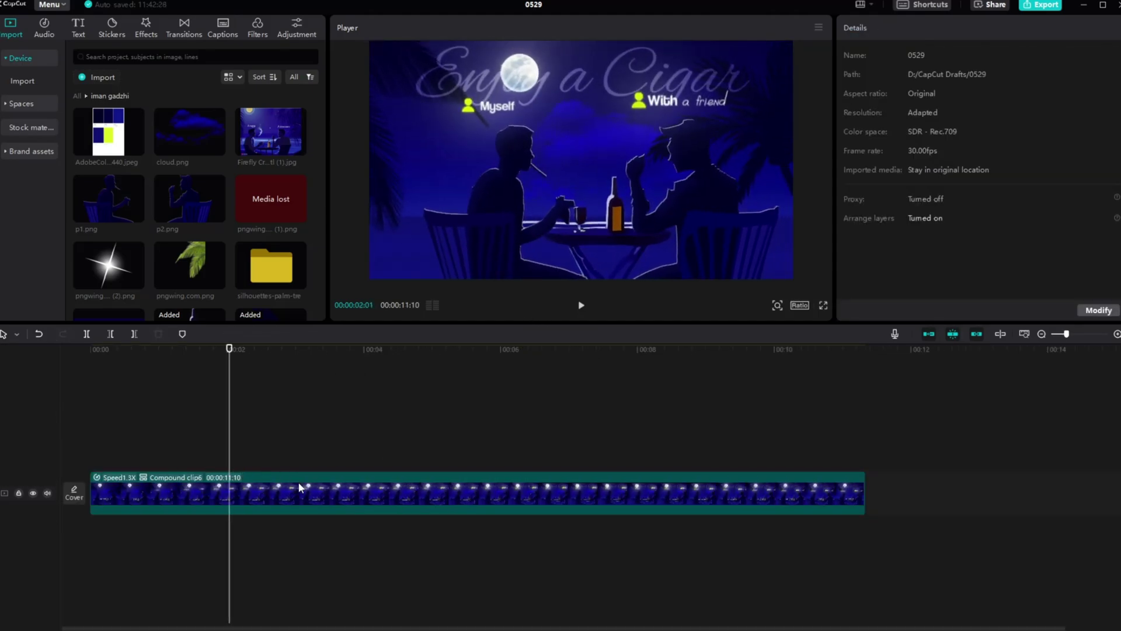
click(300, 487)
drag(231, 422, 435, 411)
drag(885, 118, 888, 117)
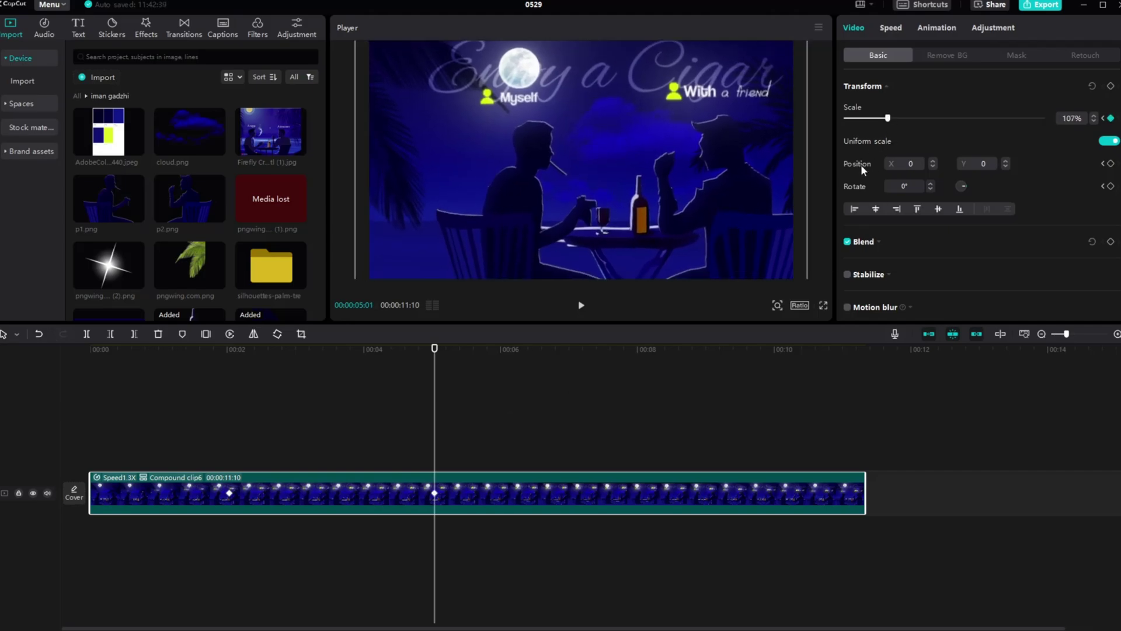
At 00:00:08:01, scale Compound clip6 to 111% and shift it to X position -219
drag(430, 413, 640, 413)
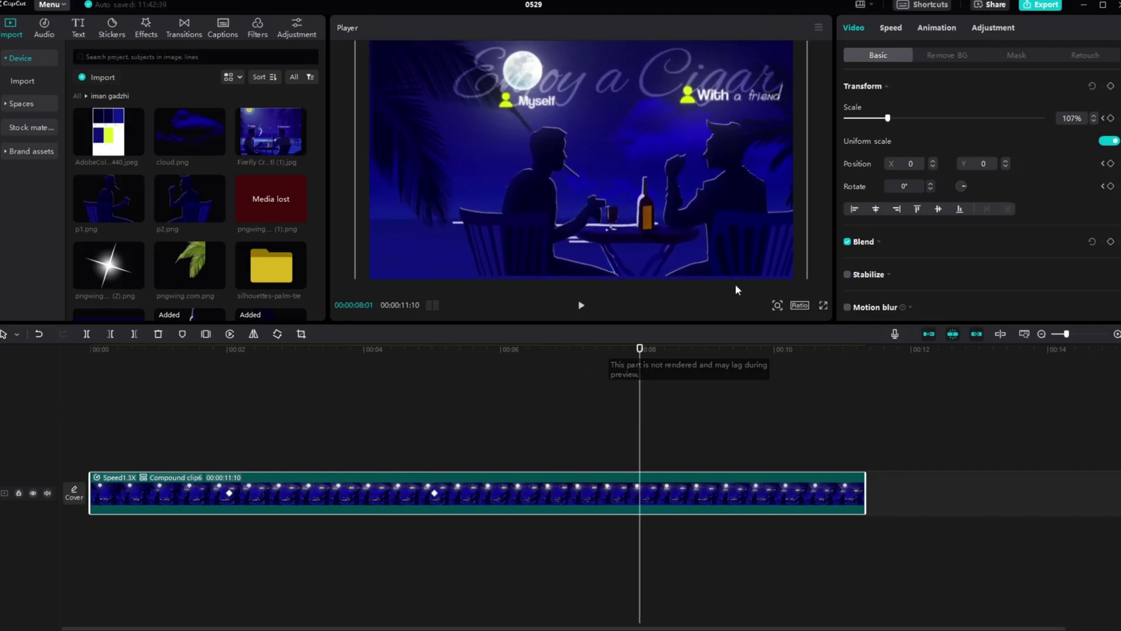
drag(888, 118, 889, 123)
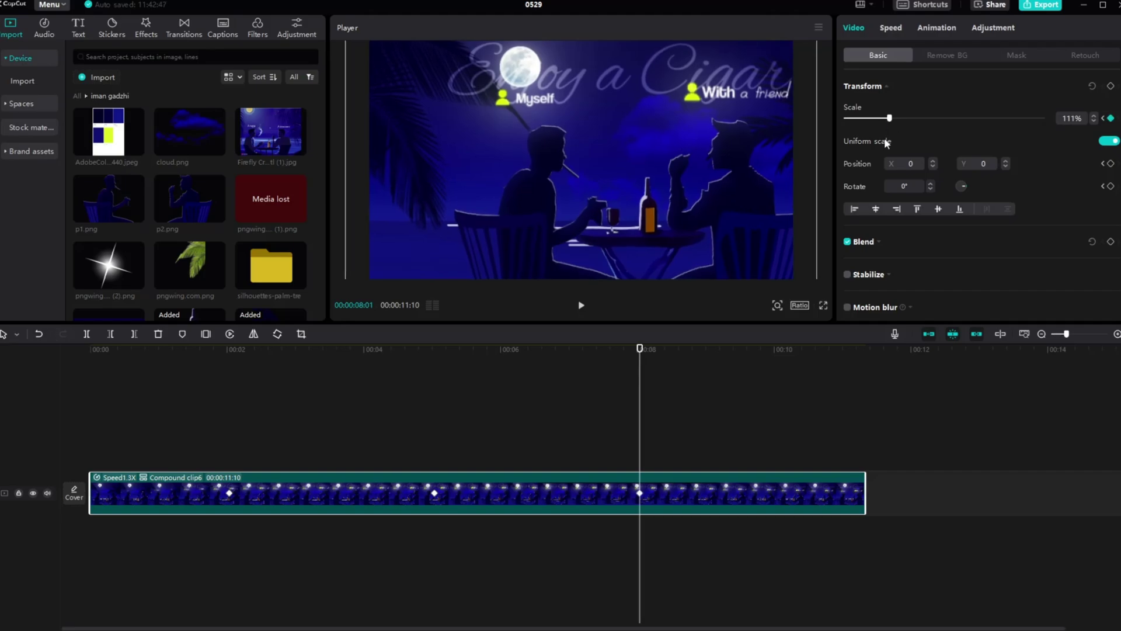
drag(675, 184, 652, 185)
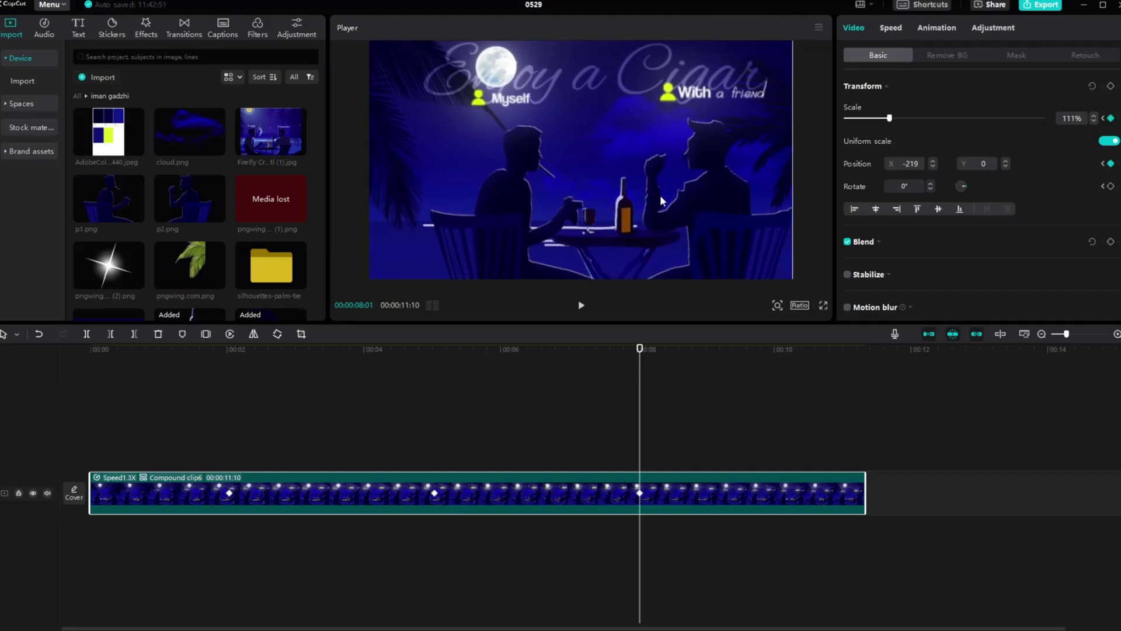
At the clip's end, 00:00:11:10, set the scale to 100% and center Compound clip6 horizontally
drag(637, 385, 862, 382)
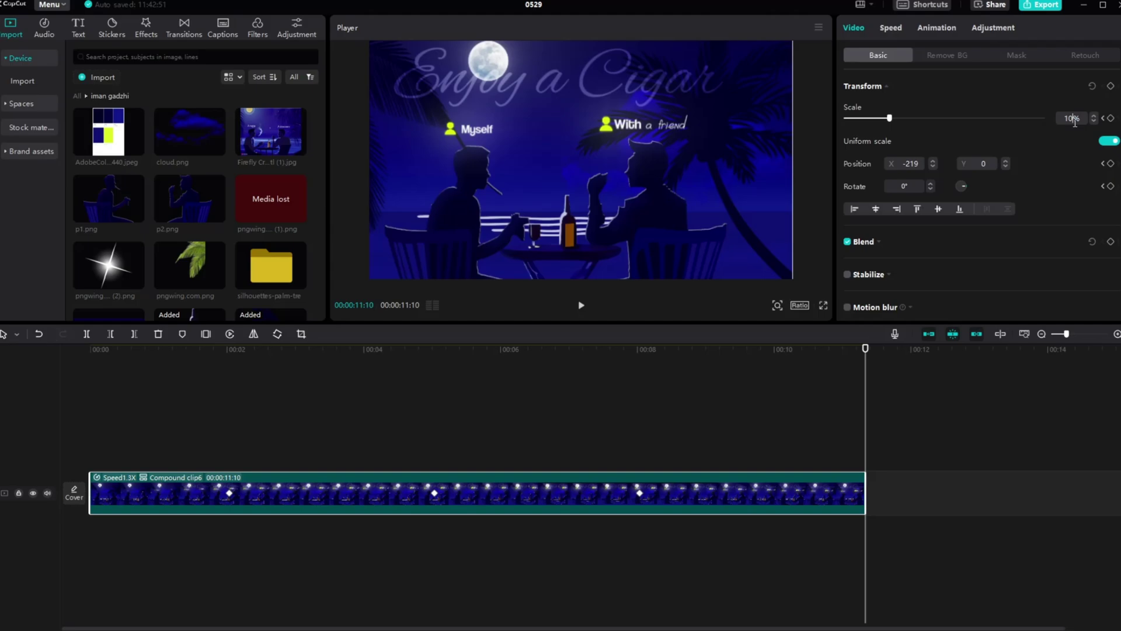
key(Return)
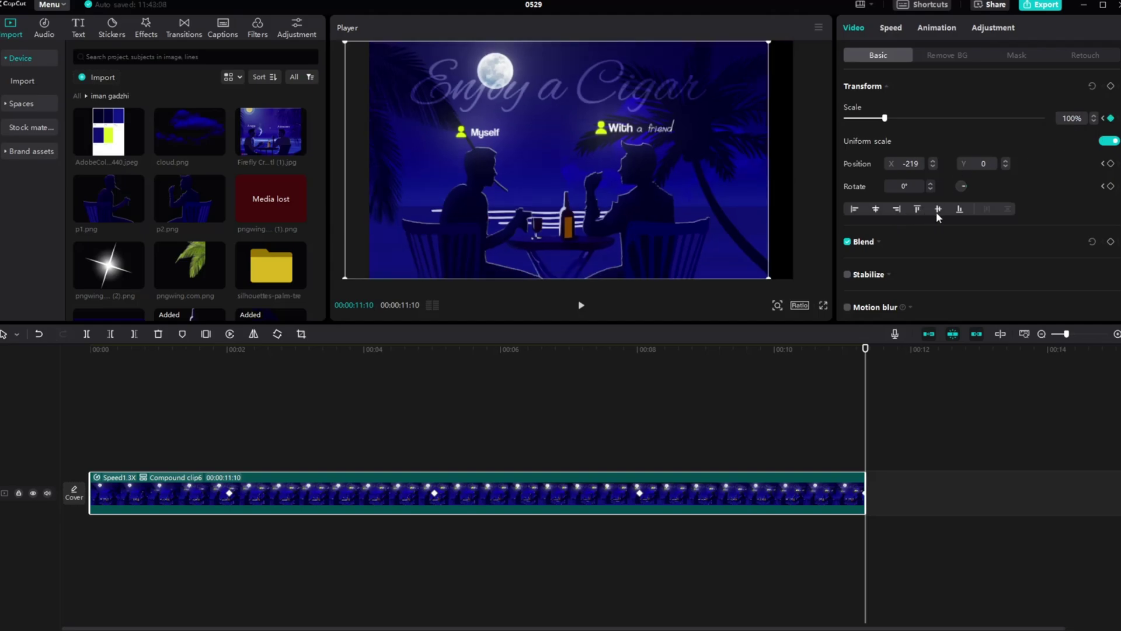
click(877, 208)
Play back Compound clip6 from the start to review the added zoom and sideways shift
click(421, 418)
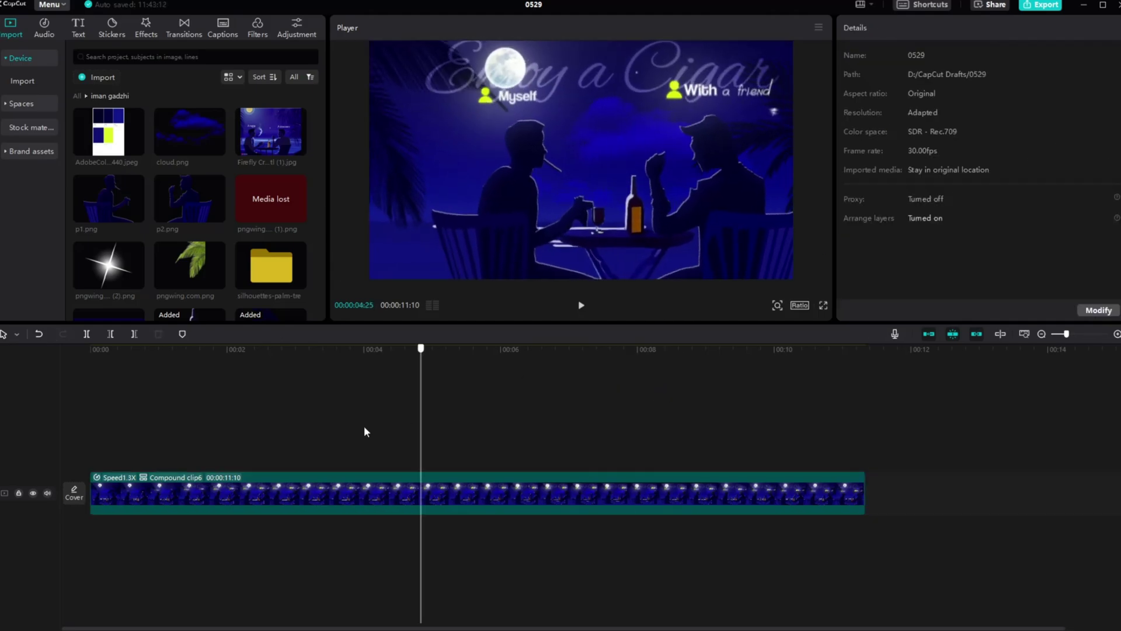
click(88, 433)
click(581, 306)
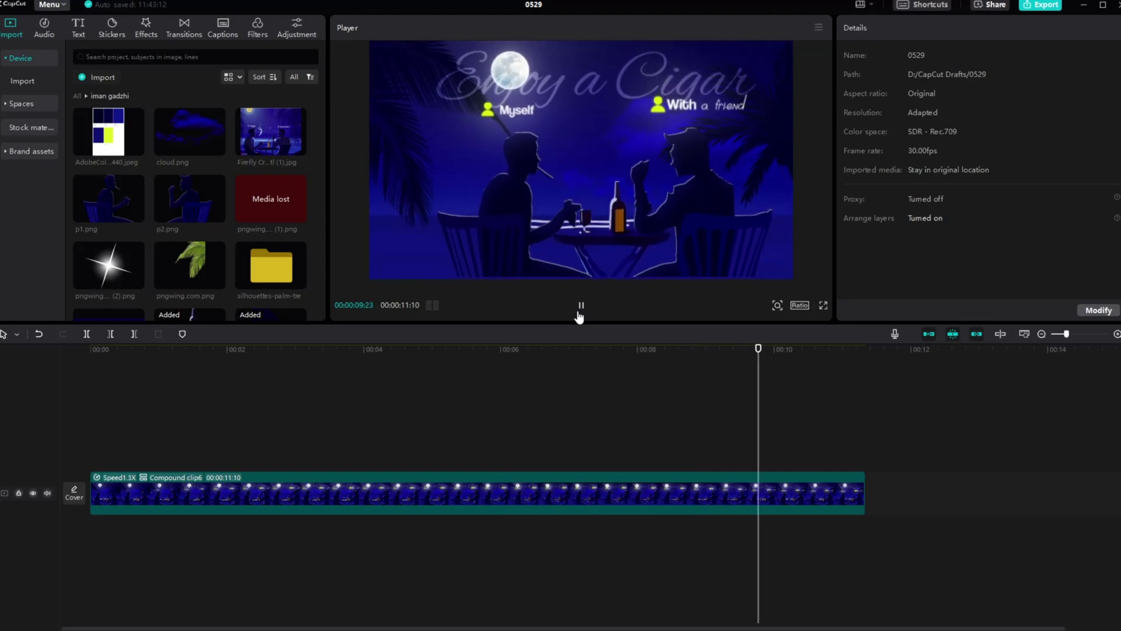
Move Compound clip6's third keyframe from 00:00:08:01 to about the 9-second mark
click(642, 495)
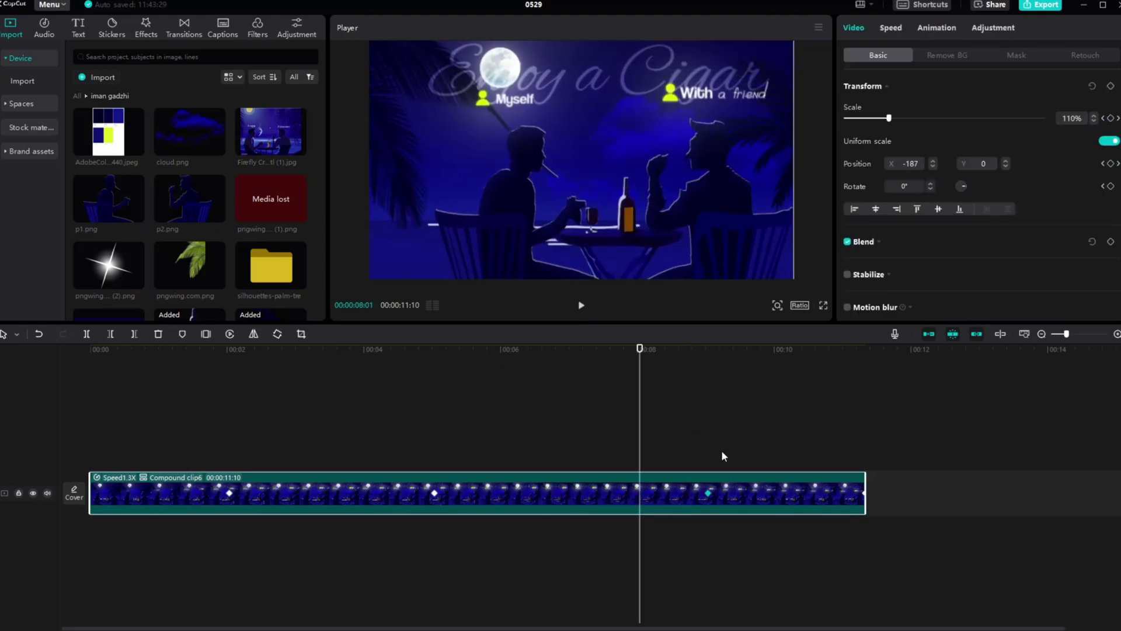
click(699, 453)
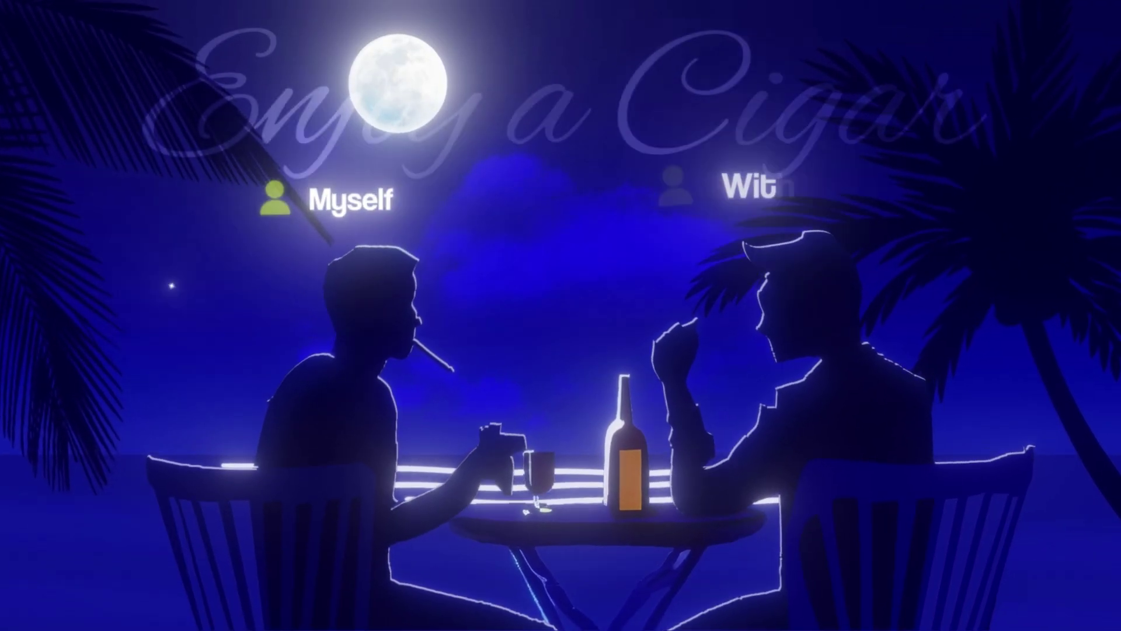